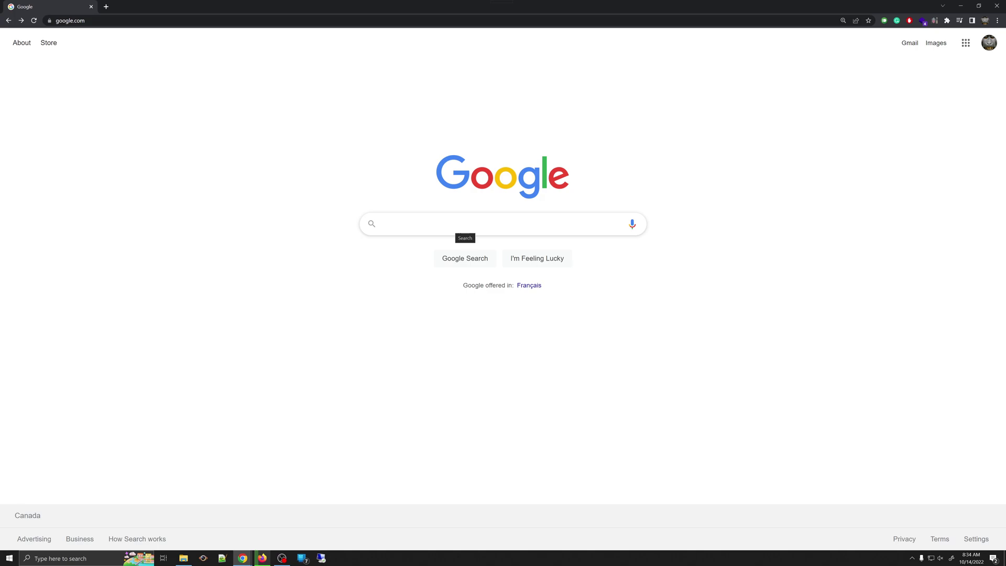
Step: Go to the VMware website at vmware.com
{"action": "left_click", "coordinate": [113, 20]}
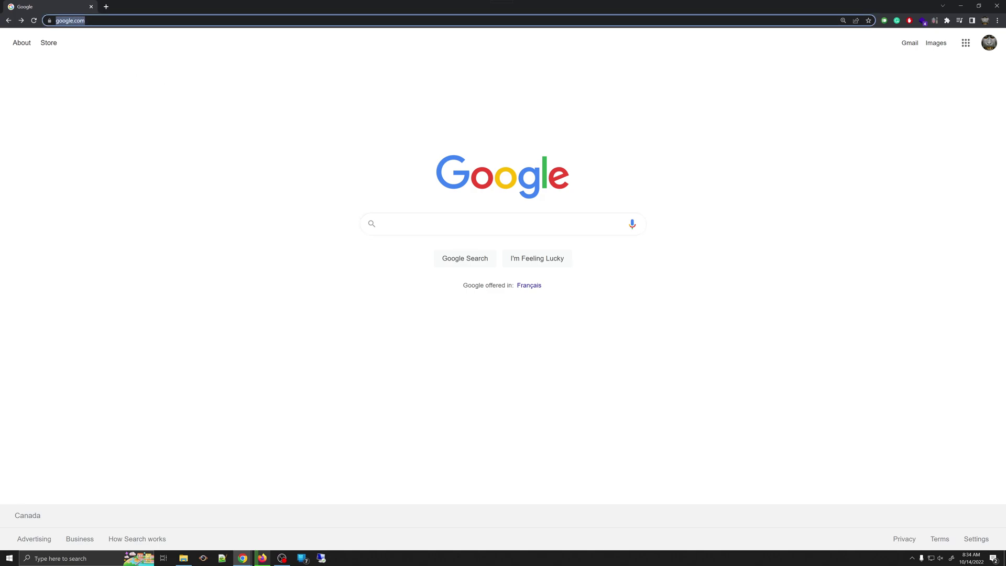
{"action": "type", "text": "vmwar"}
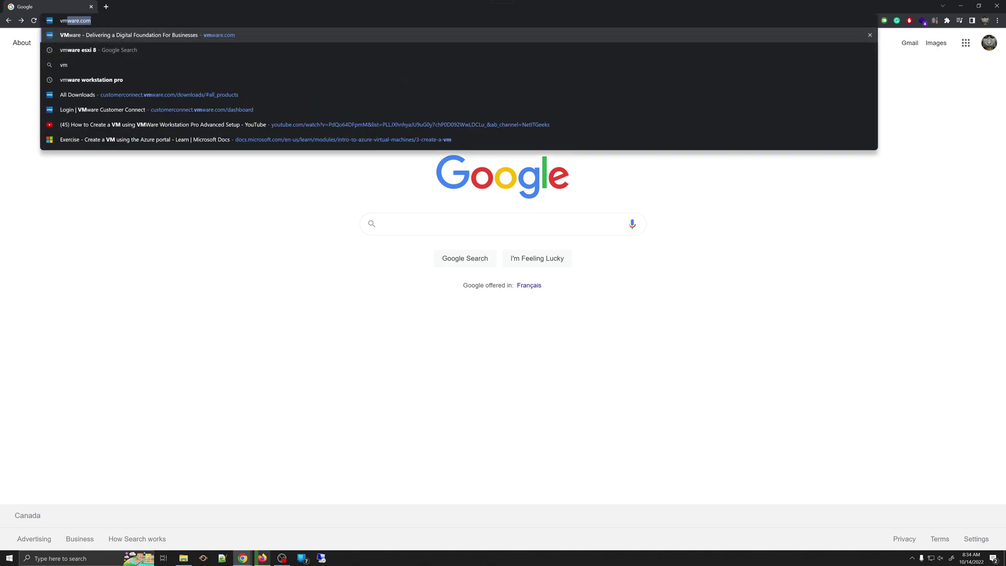
{"action": "key", "text": "Return"}
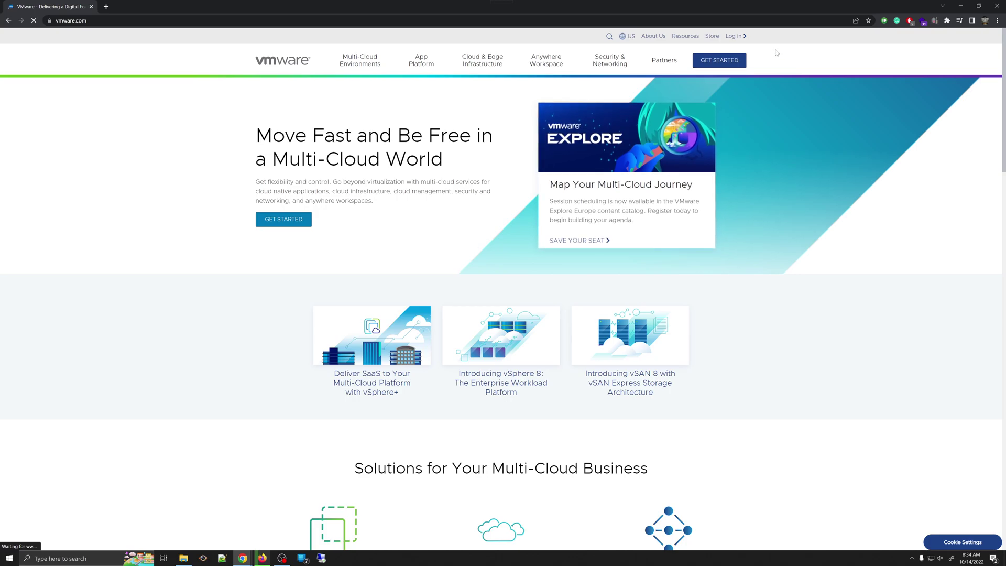
Step: Open the Customer Connect login from the VMware site and sign in to the account
{"action": "mouse_move", "coordinate": [736, 38]}
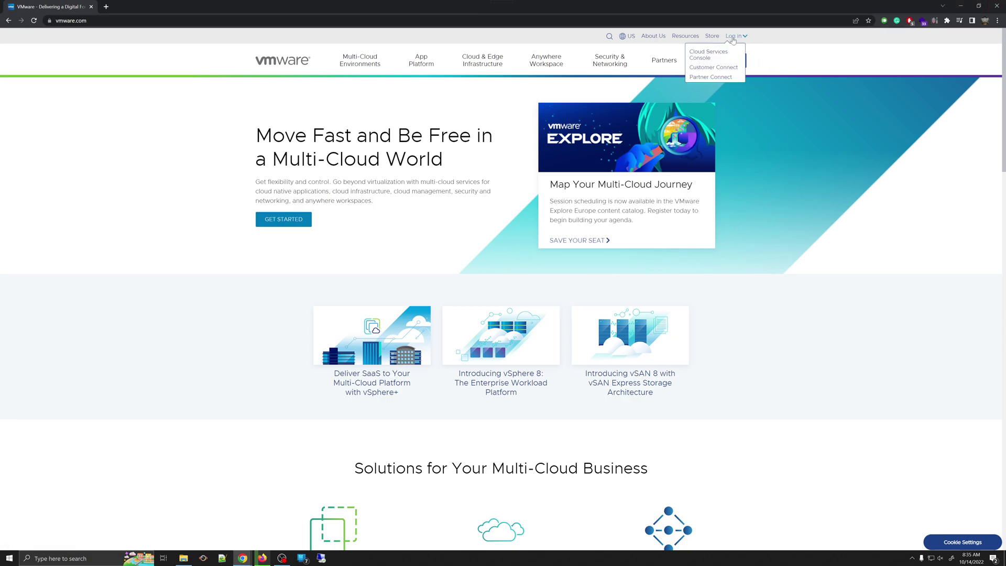
{"action": "left_click", "coordinate": [709, 69]}
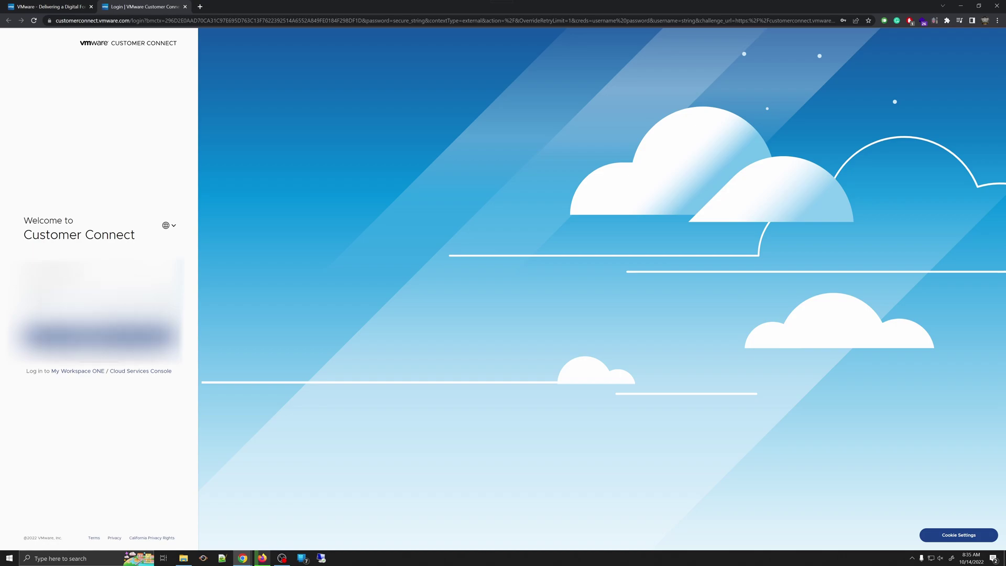
{"action": "key", "text": "Return"}
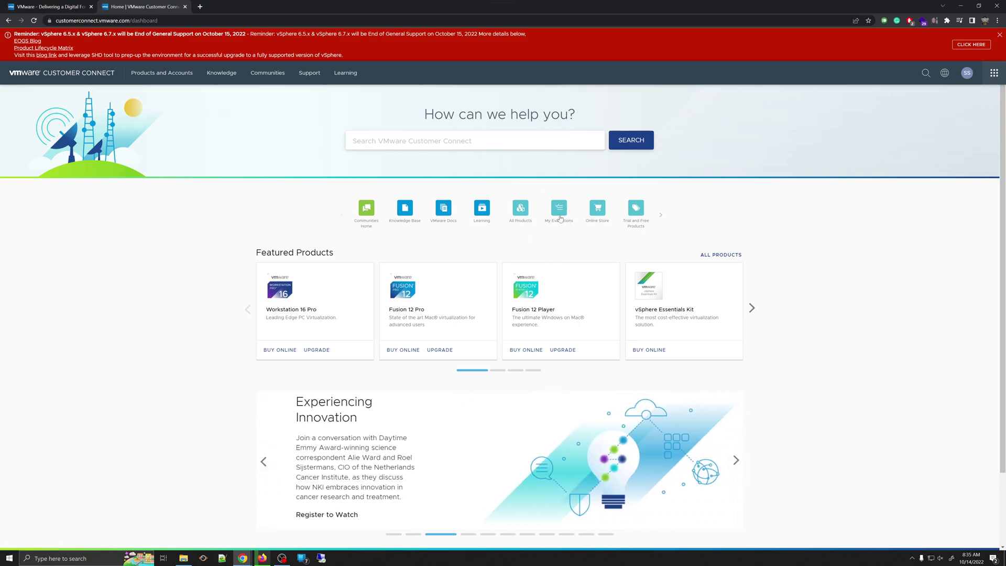
Step: Review the account's expired product evaluations, checking the listed vSphere evaluation
{"action": "left_click", "coordinate": [559, 218]}
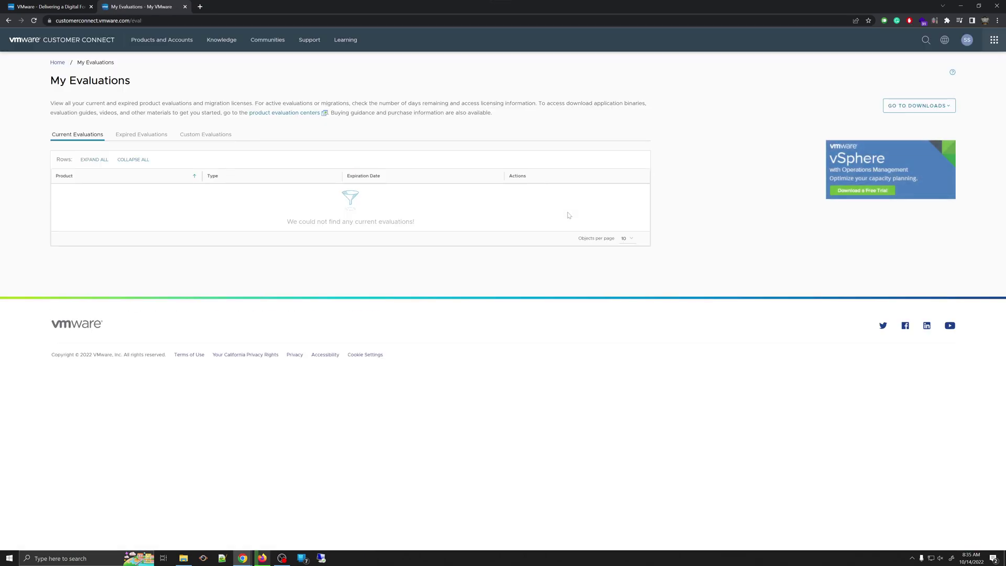
{"action": "left_click", "coordinate": [142, 135]}
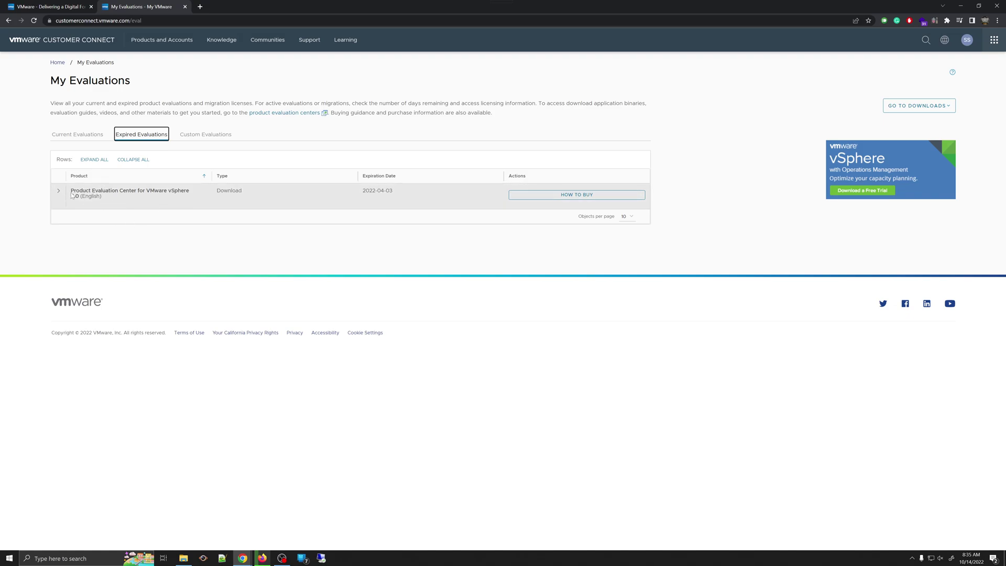
{"action": "left_click_drag", "start_coordinate": [80, 197], "coordinate": [72, 191]}
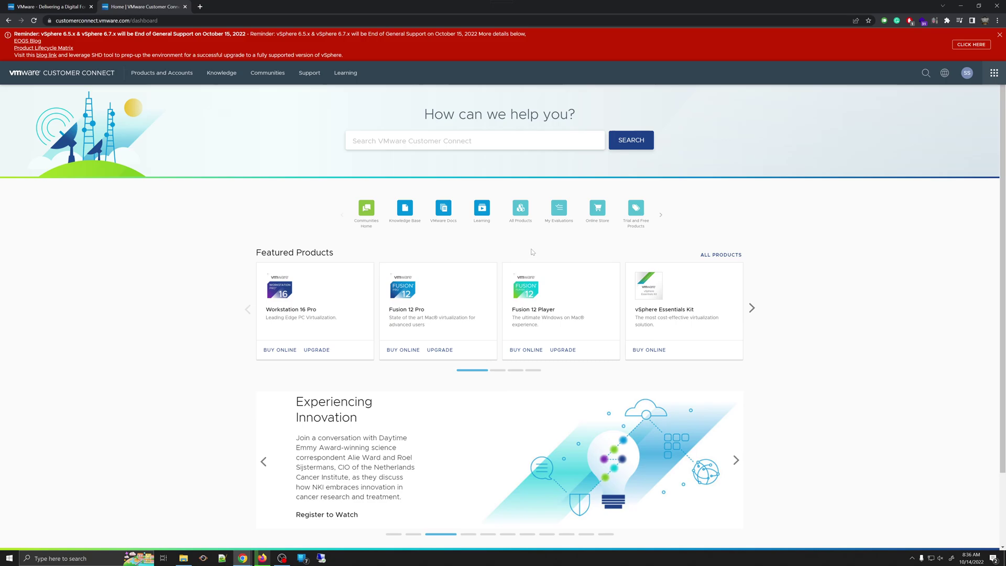
Step: Open the All Products download list and choose to try VMware vSphere
{"action": "left_click", "coordinate": [521, 210]}
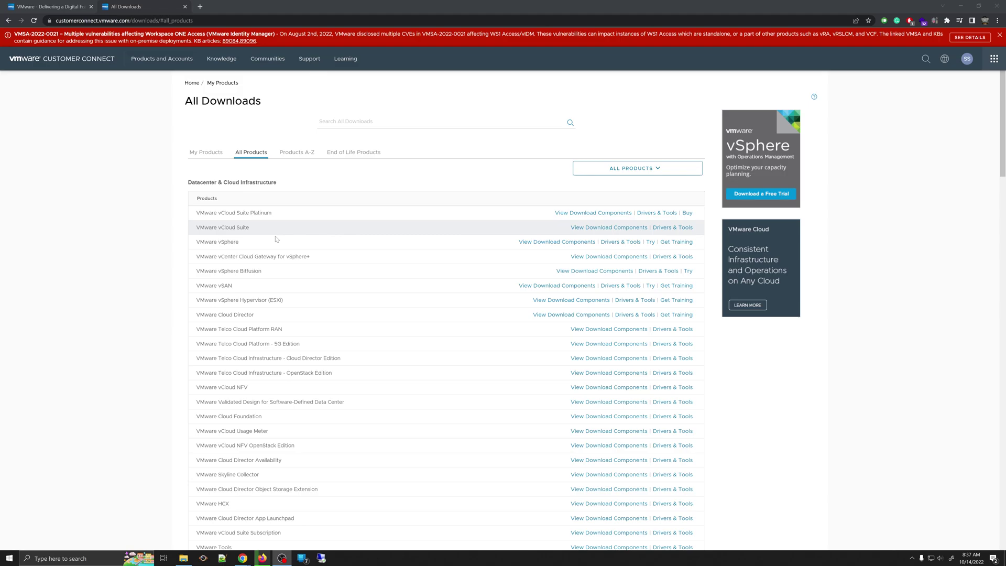
{"action": "left_click_drag", "start_coordinate": [195, 241], "coordinate": [239, 242]}
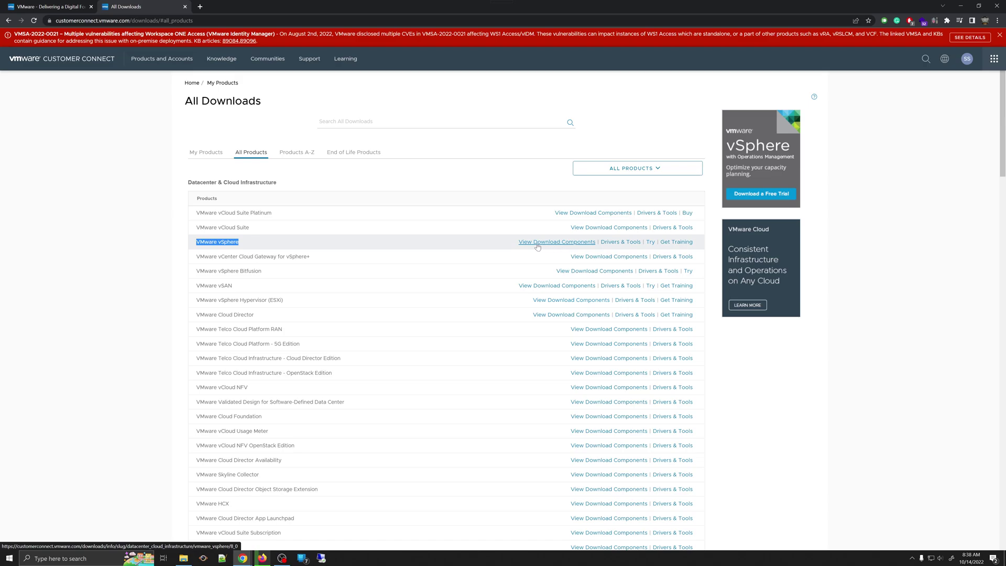
{"action": "left_click", "coordinate": [651, 244]}
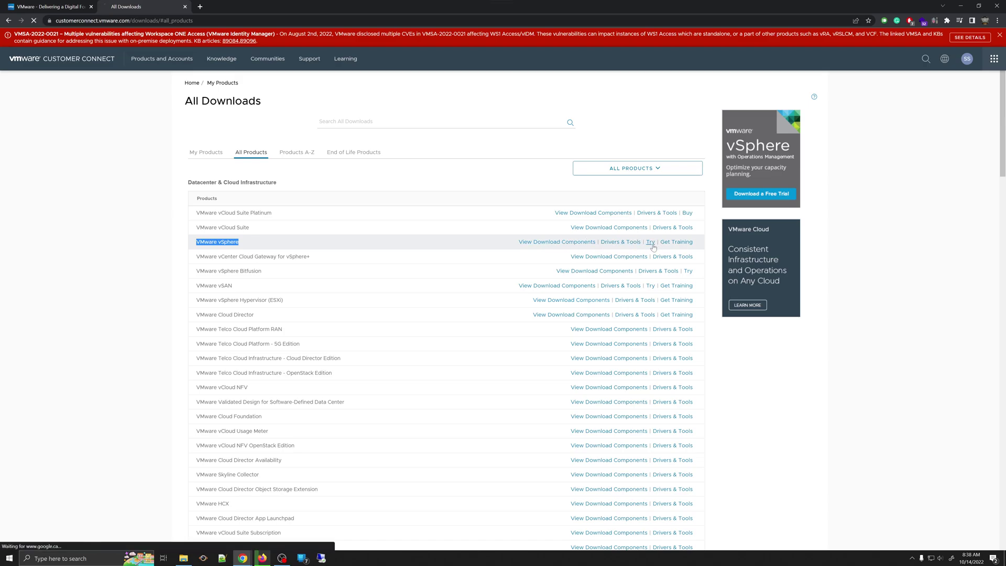
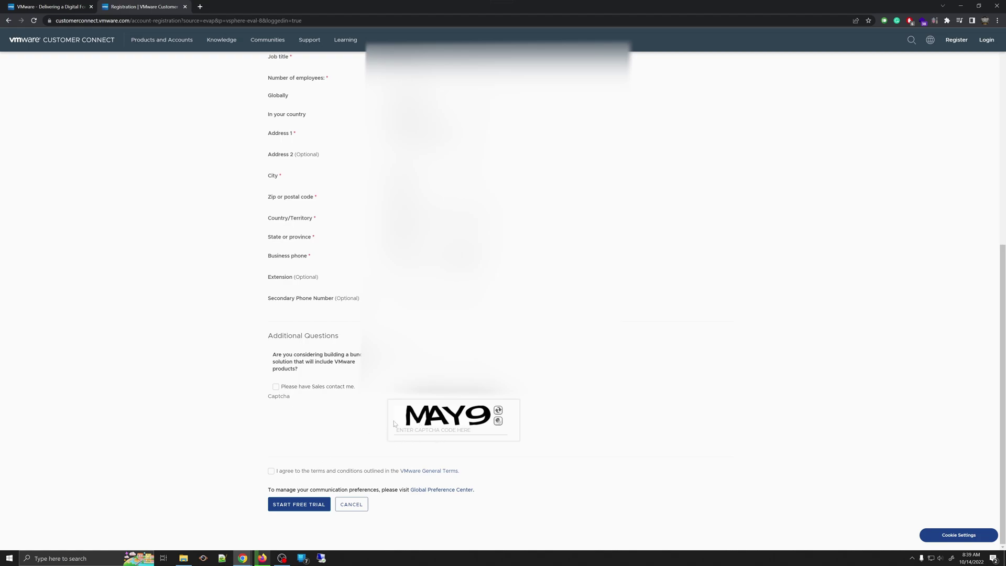
Step: Enter the captcha code in the trial registration form and agree to the VMware General Terms
{"action": "left_click", "coordinate": [305, 405]}
{"action": "type", "text": "MAY9"}
{"action": "left_click", "coordinate": [271, 471]}
Step: Open the VMware General Terms separately, skim through the document, and return to the registration form
{"action": "right_click", "coordinate": [445, 474]}
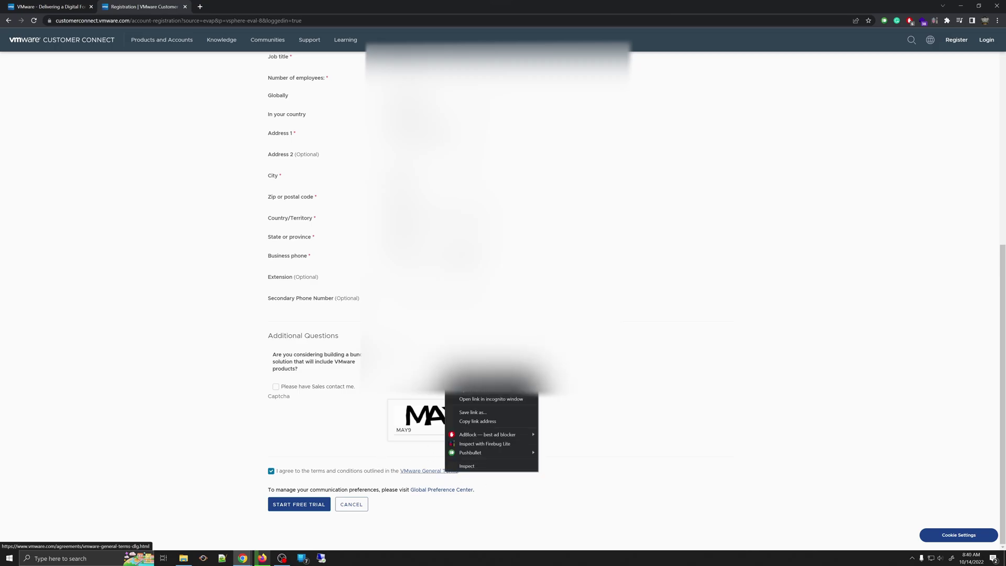
{"action": "left_click", "coordinate": [477, 397]}
{"action": "left_click", "coordinate": [257, 7]}
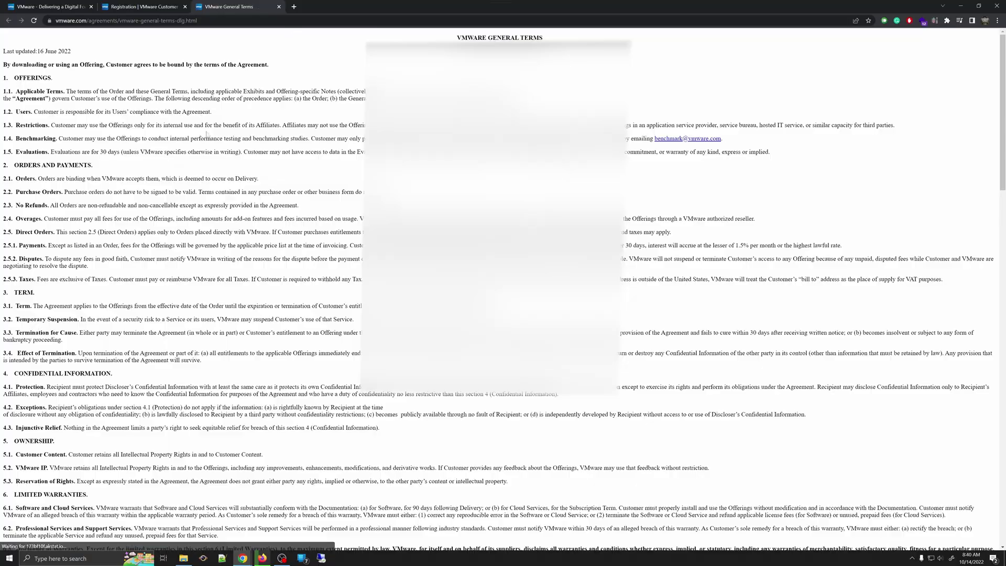
{"action": "scroll", "coordinate": [503, 283], "scroll_direction": "down", "scroll_amount": 15}
{"action": "scroll", "coordinate": [503, 283], "scroll_direction": "down", "scroll_amount": 10}
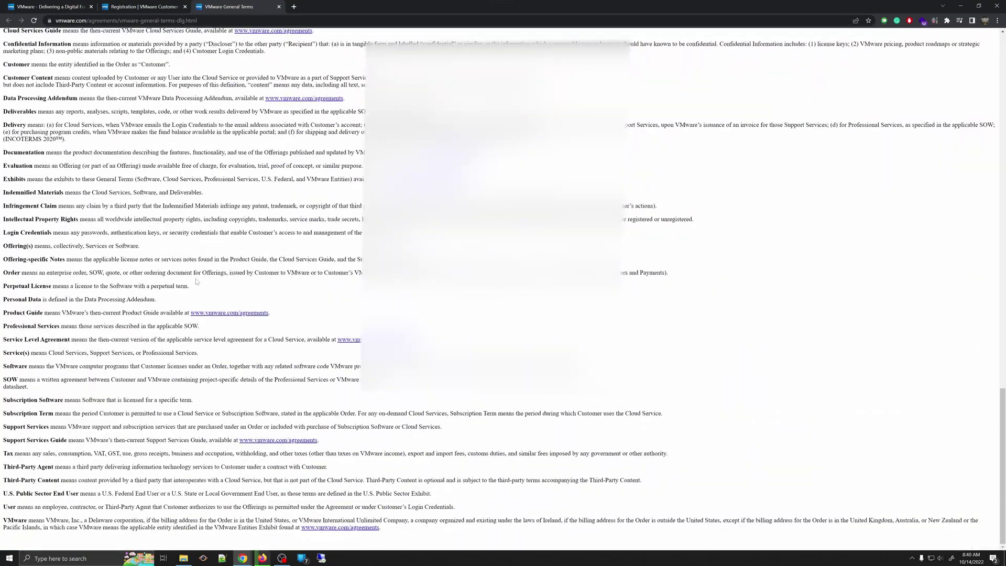
{"action": "scroll", "coordinate": [503, 283], "scroll_direction": "up", "scroll_amount": 20}
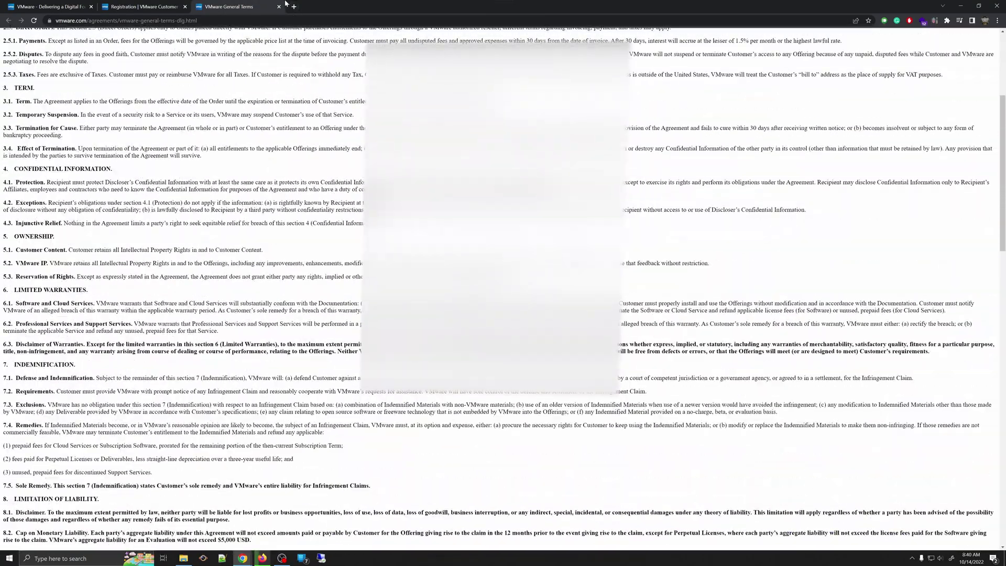
{"action": "left_click", "coordinate": [279, 7]}
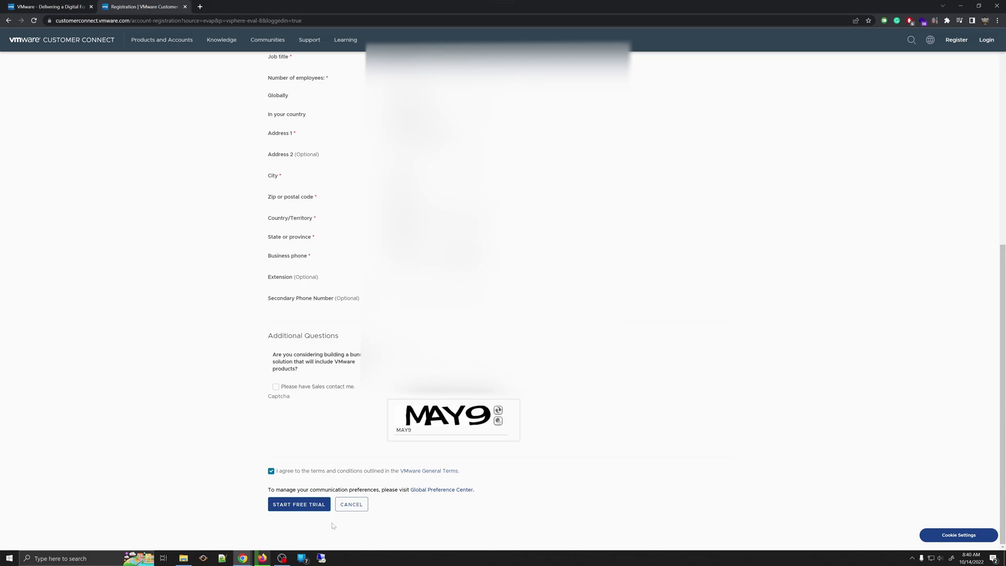
Step: Start the vSphere 8 free trial and manually download the VMware vSphere Hypervisor (ESXi ISO) image
{"action": "left_click", "coordinate": [312, 508]}
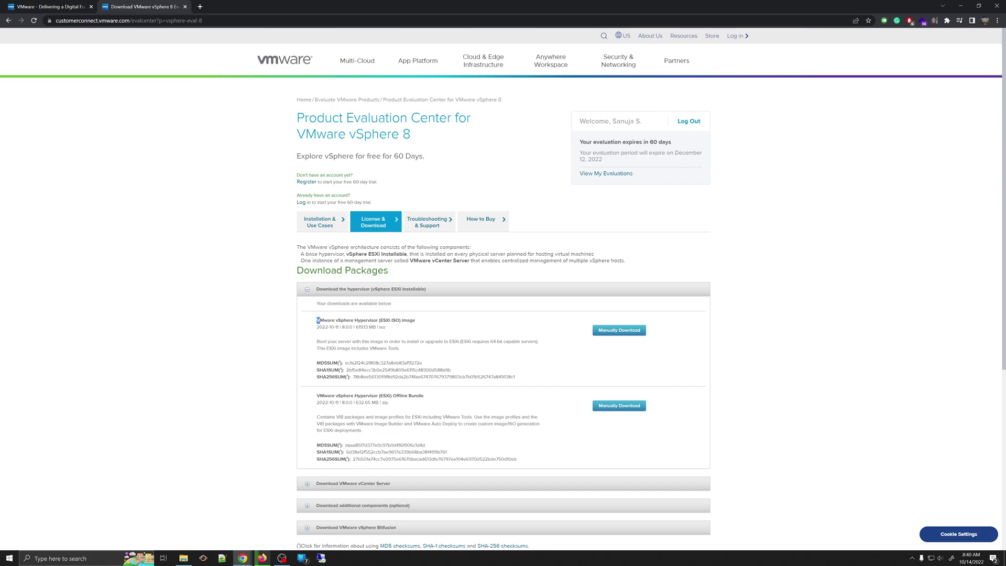
{"action": "left_click_drag", "start_coordinate": [317, 320], "coordinate": [427, 328]}
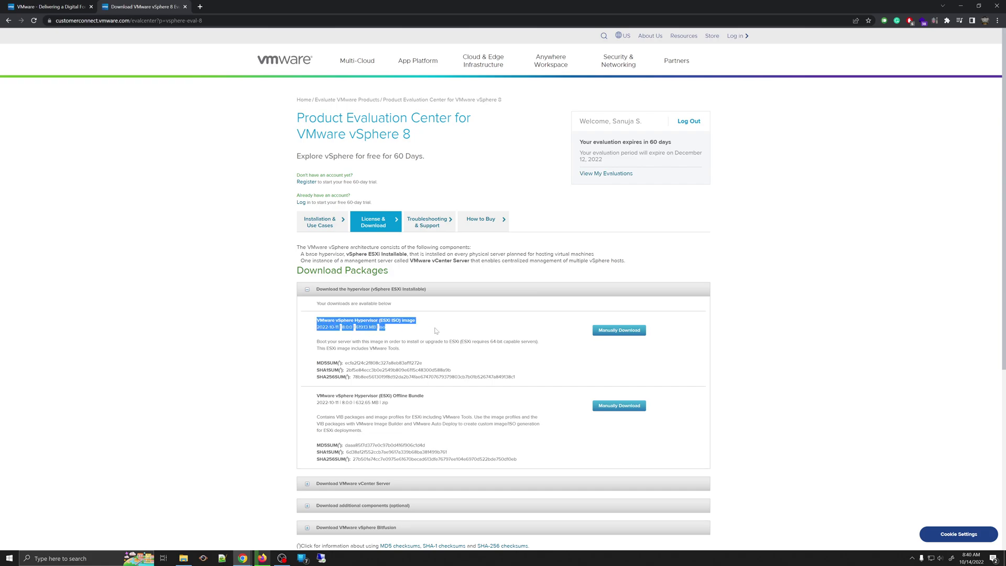
{"action": "left_click", "coordinate": [629, 334]}
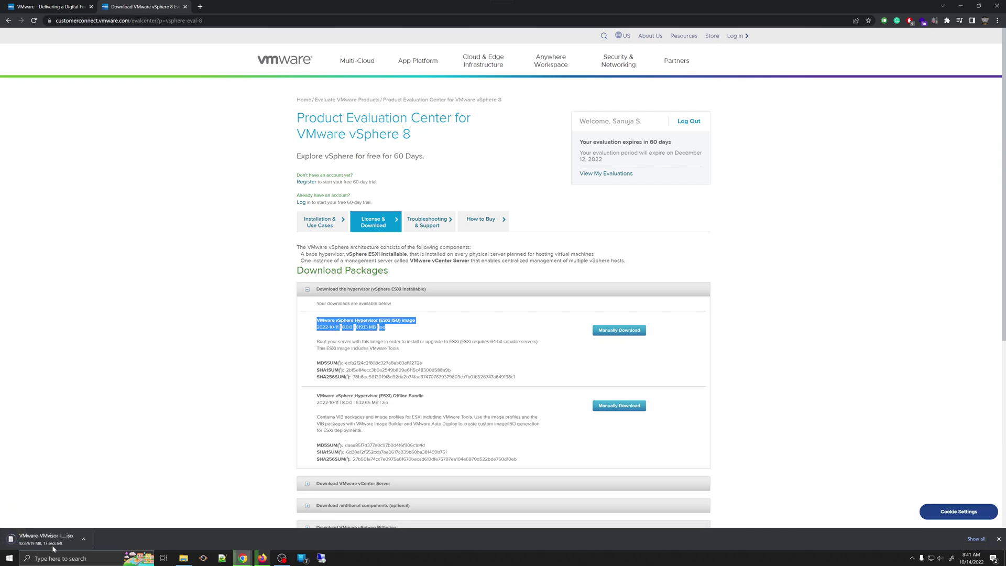
Step: Expand the VMware vCenter Server and additional components sections, including Optional packages, to examine the available downloads
{"action": "scroll", "coordinate": [200, 448], "scroll_direction": "down", "scroll_amount": 2}
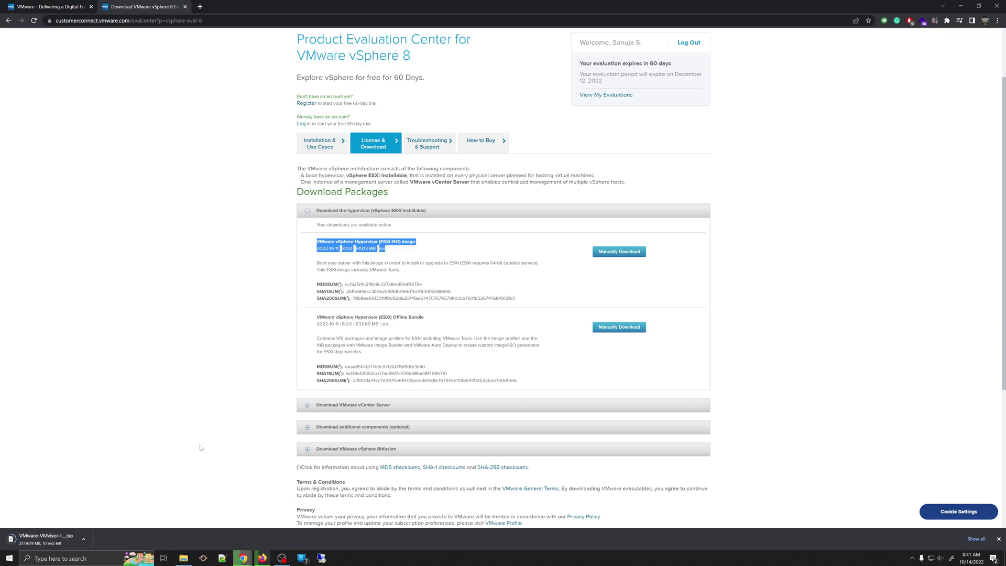
{"action": "scroll", "coordinate": [224, 440], "scroll_direction": "down", "scroll_amount": 1}
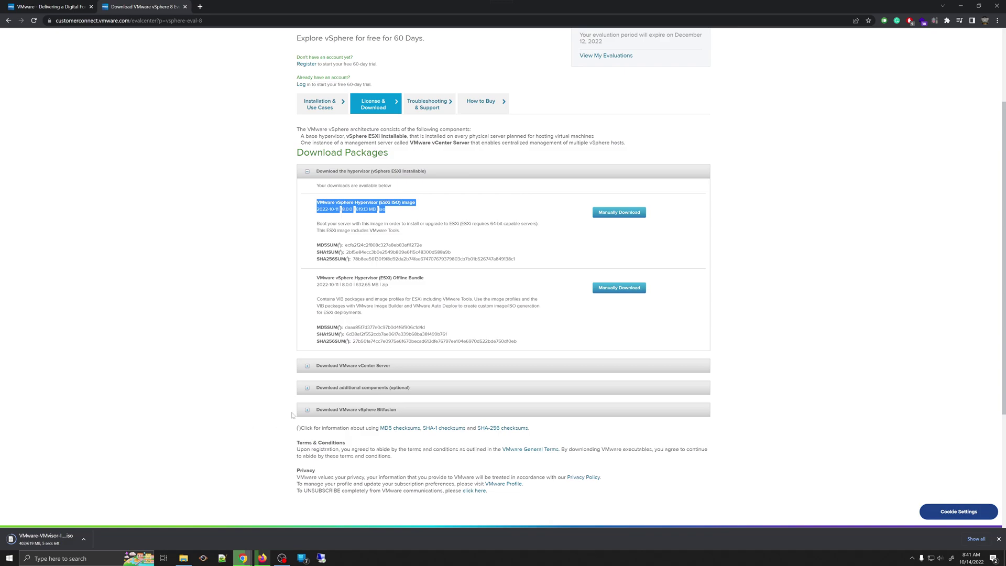
{"action": "left_click", "coordinate": [307, 368]}
{"action": "scroll", "coordinate": [312, 351], "scroll_direction": "down", "scroll_amount": 2}
{"action": "left_click", "coordinate": [307, 302]}
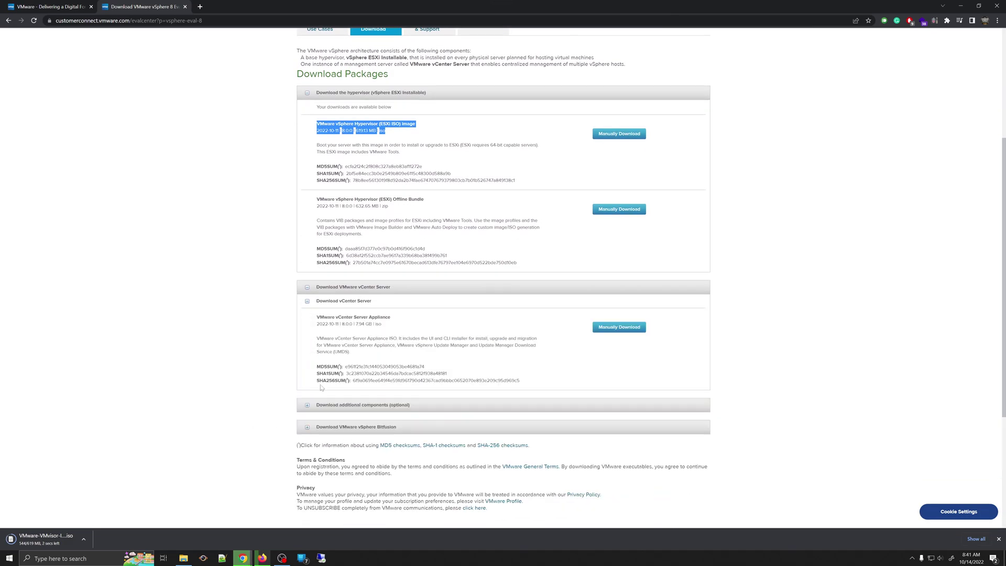
{"action": "left_click", "coordinate": [308, 405]}
{"action": "scroll", "coordinate": [314, 367], "scroll_direction": "down", "scroll_amount": 3}
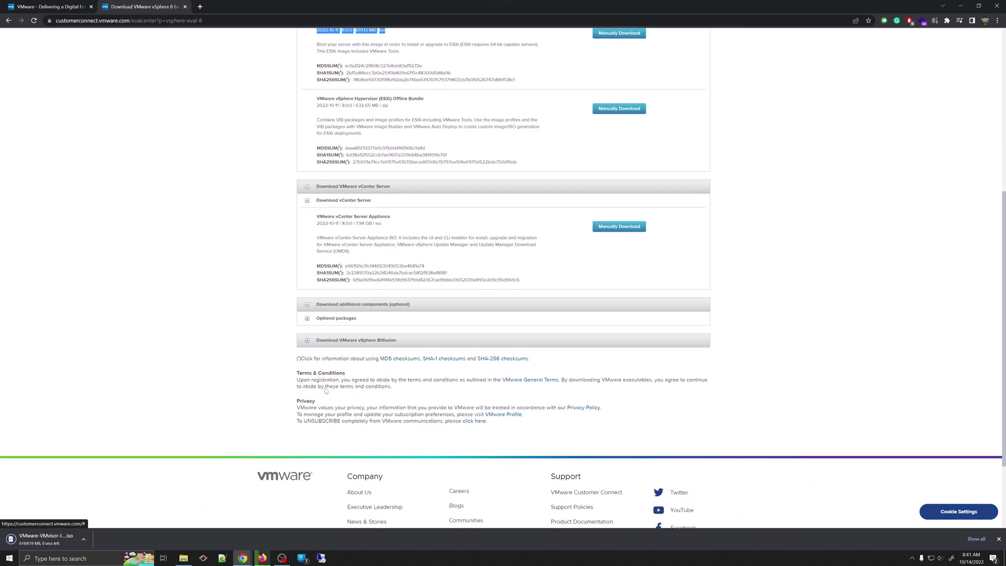
{"action": "left_click", "coordinate": [307, 300]}
{"action": "scroll", "coordinate": [307, 301], "scroll_direction": "down", "scroll_amount": 2}
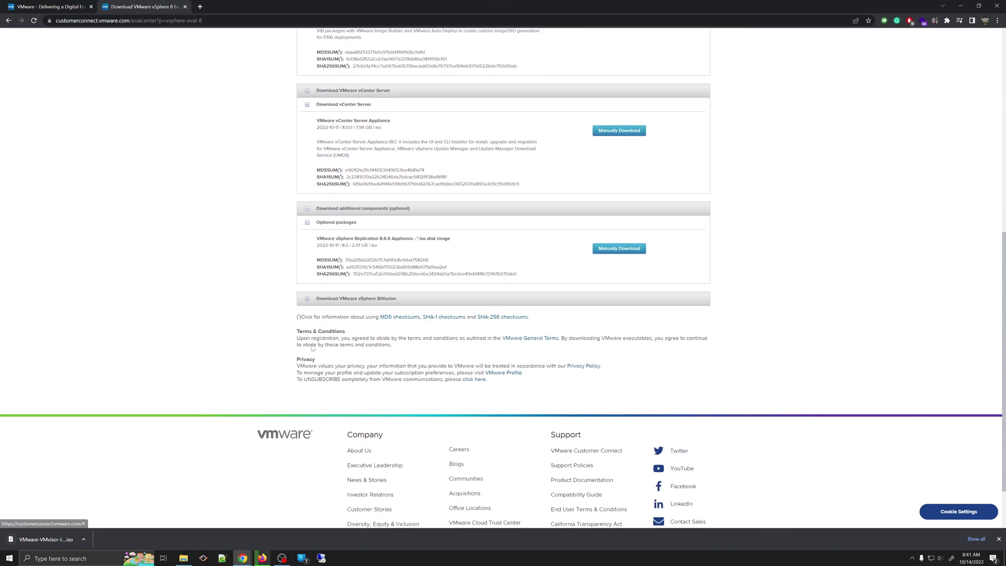
Step: Expand the VMware vSphere Bitfusion section, examine its server and client packages, and return to the ESXi downloads
{"action": "left_click", "coordinate": [307, 299]}
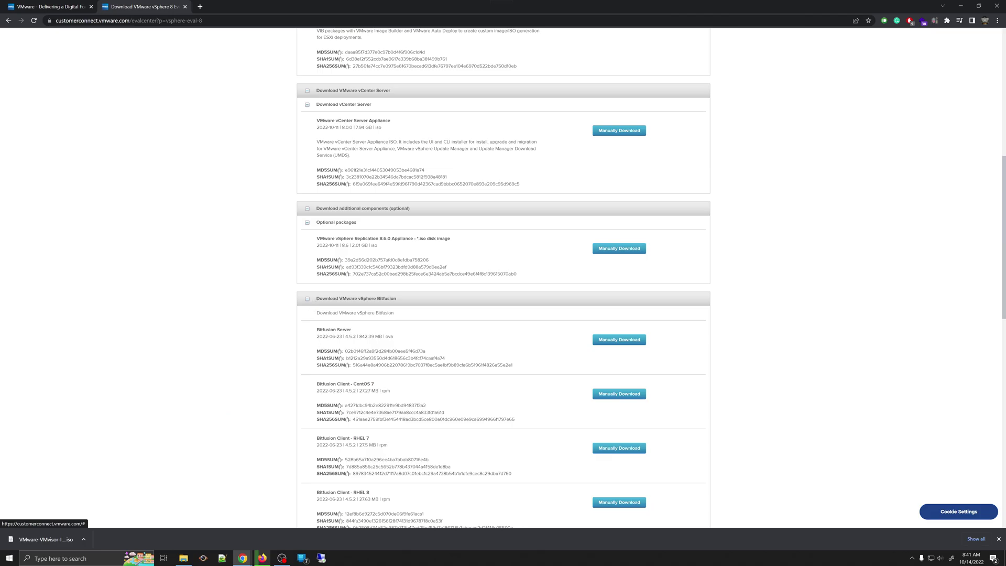
{"action": "scroll", "coordinate": [387, 393], "scroll_direction": "down", "scroll_amount": 1}
{"action": "scroll", "coordinate": [387, 393], "scroll_direction": "down", "scroll_amount": 1}
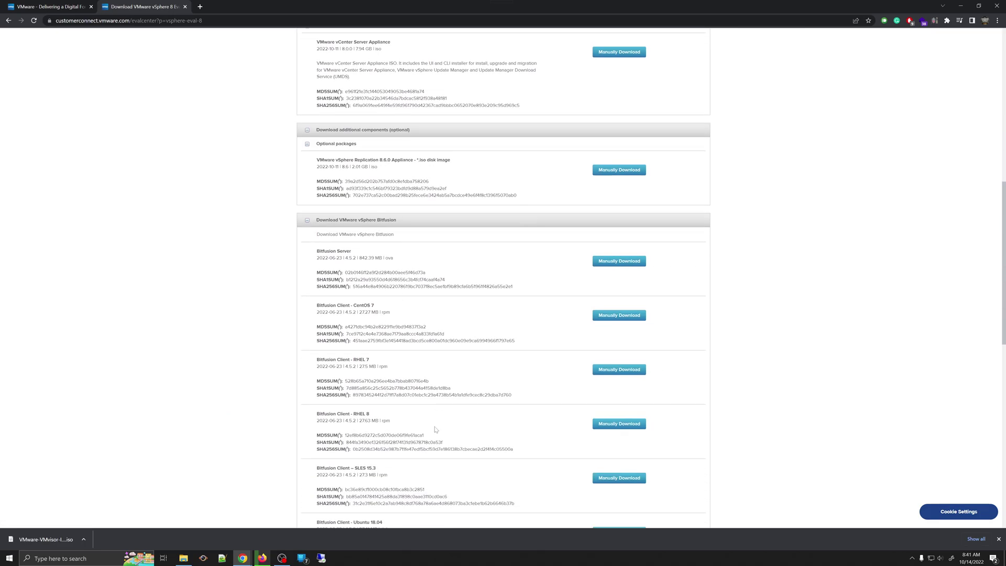
{"action": "scroll", "coordinate": [437, 429], "scroll_direction": "down", "scroll_amount": 6}
{"action": "scroll", "coordinate": [429, 391], "scroll_direction": "up", "scroll_amount": 15}
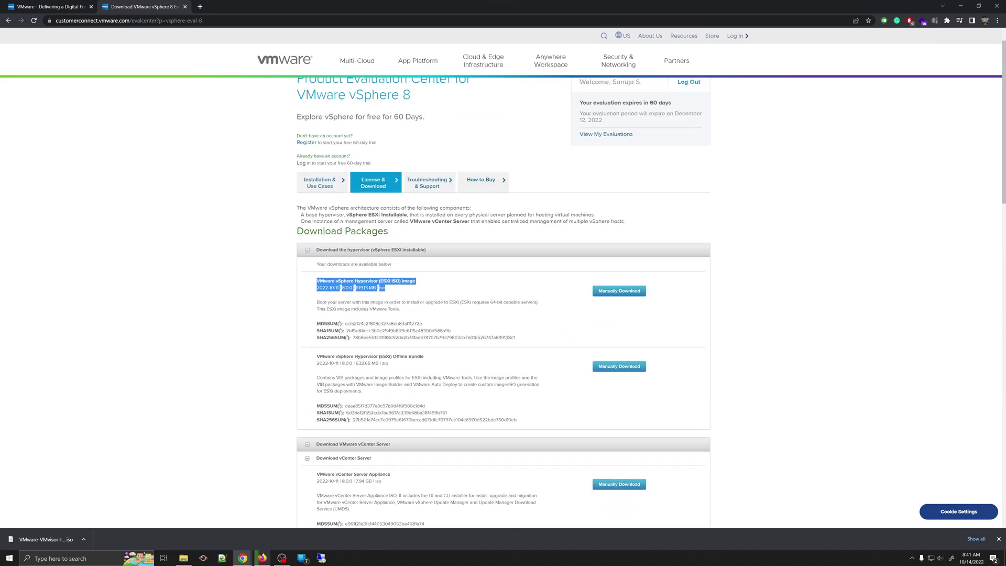
{"action": "left_click", "coordinate": [439, 237]}
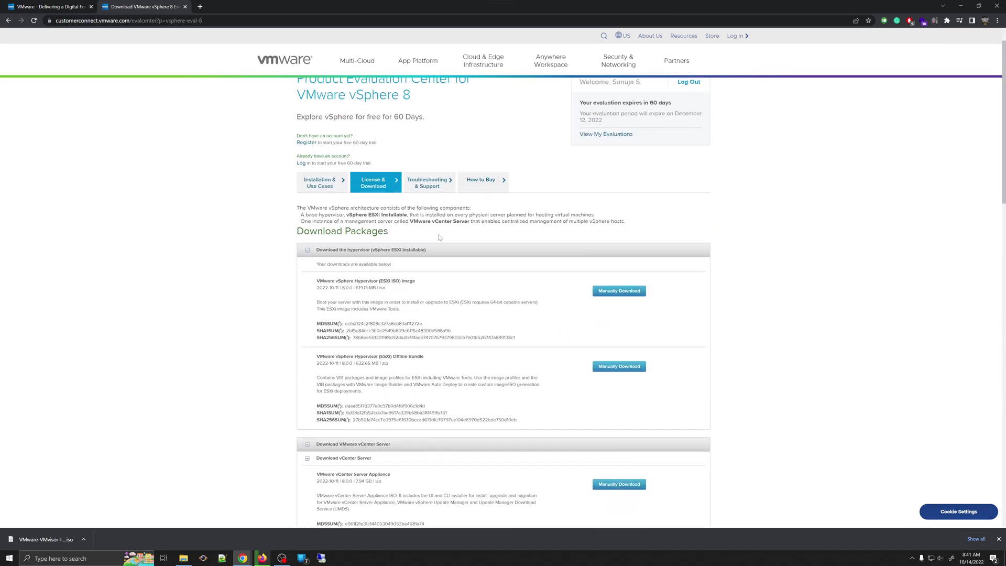
{"action": "scroll", "coordinate": [540, 240], "scroll_direction": "up", "scroll_amount": 1}
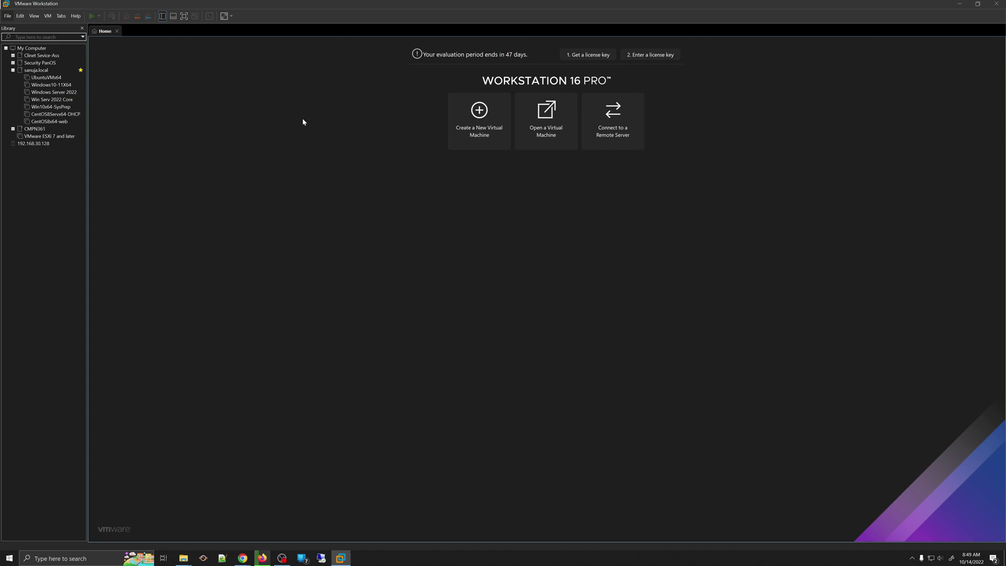
Step: Start creating a new virtual machine with the Typical (recommended) configuration and proceed to the guest operating system installation options
{"action": "left_click", "coordinate": [8, 16]}
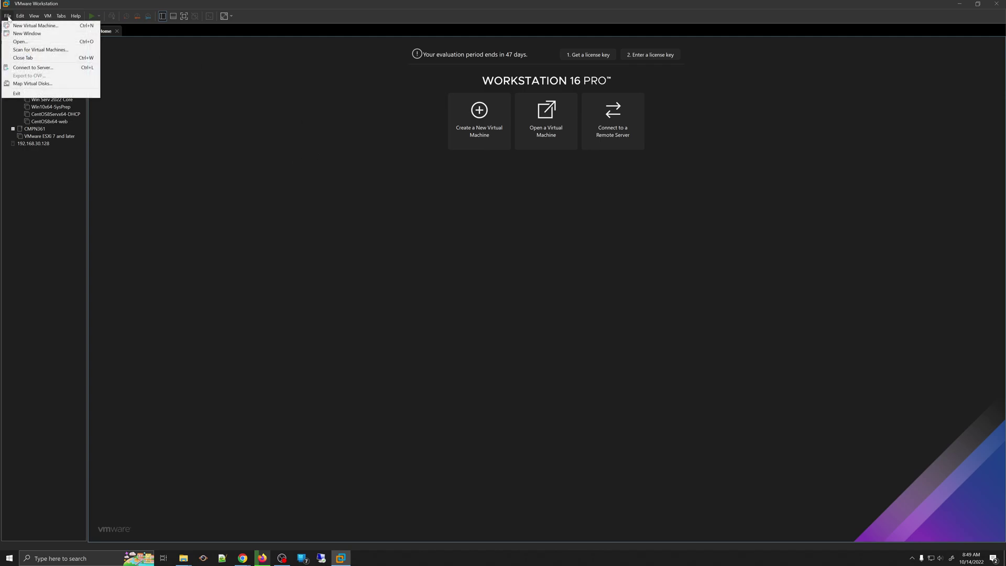
{"action": "left_click", "coordinate": [33, 26]}
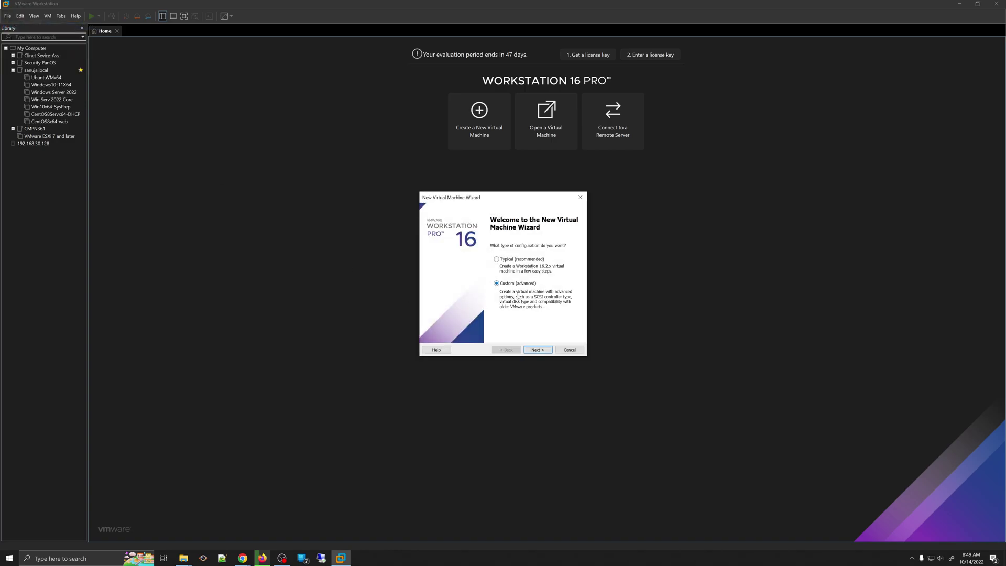
{"action": "left_click", "coordinate": [516, 270]}
{"action": "left_click", "coordinate": [550, 349]}
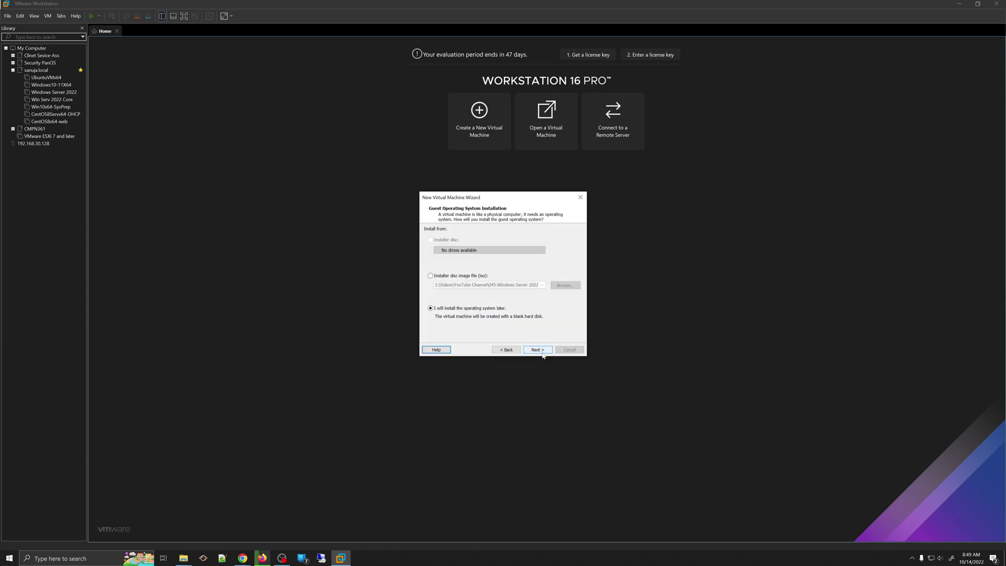
{"action": "left_click", "coordinate": [507, 349]}
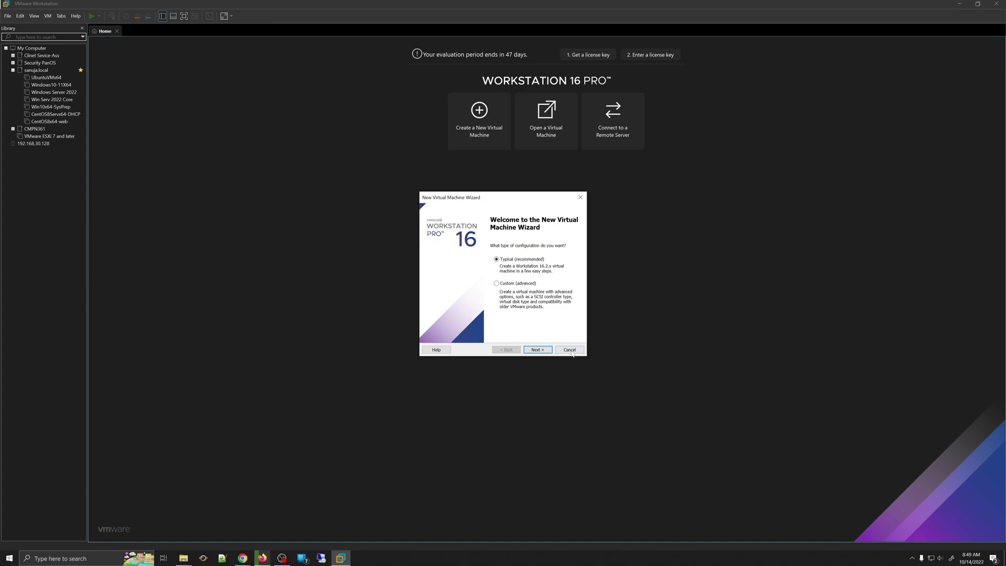
{"action": "left_click", "coordinate": [538, 349]}
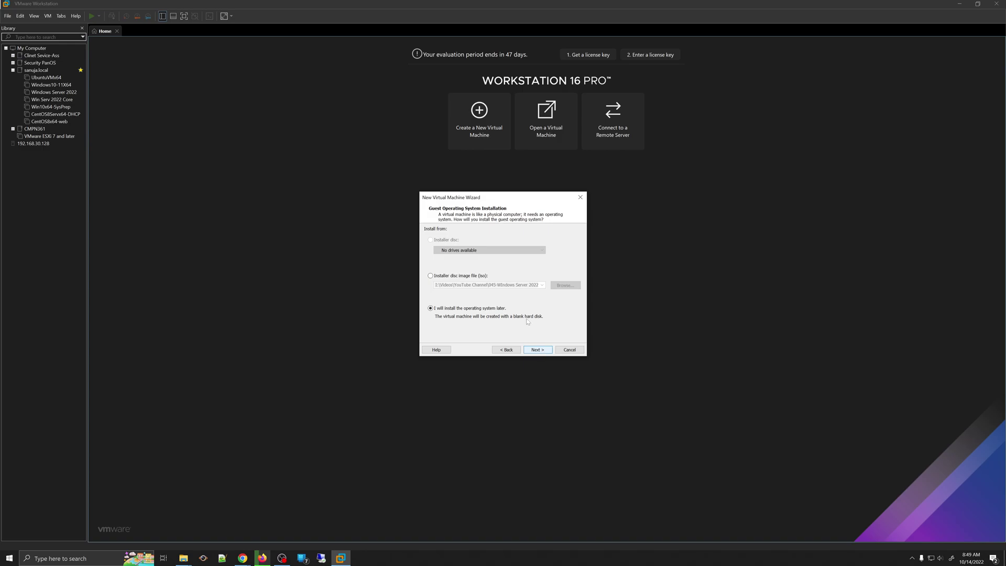
{"action": "left_click", "coordinate": [506, 350]}
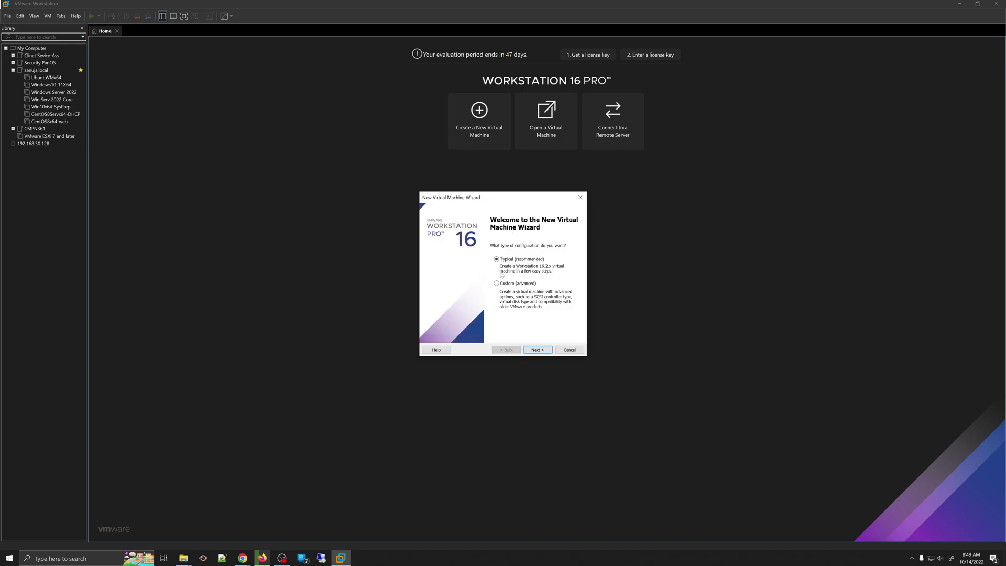
{"action": "left_click", "coordinate": [538, 350]}
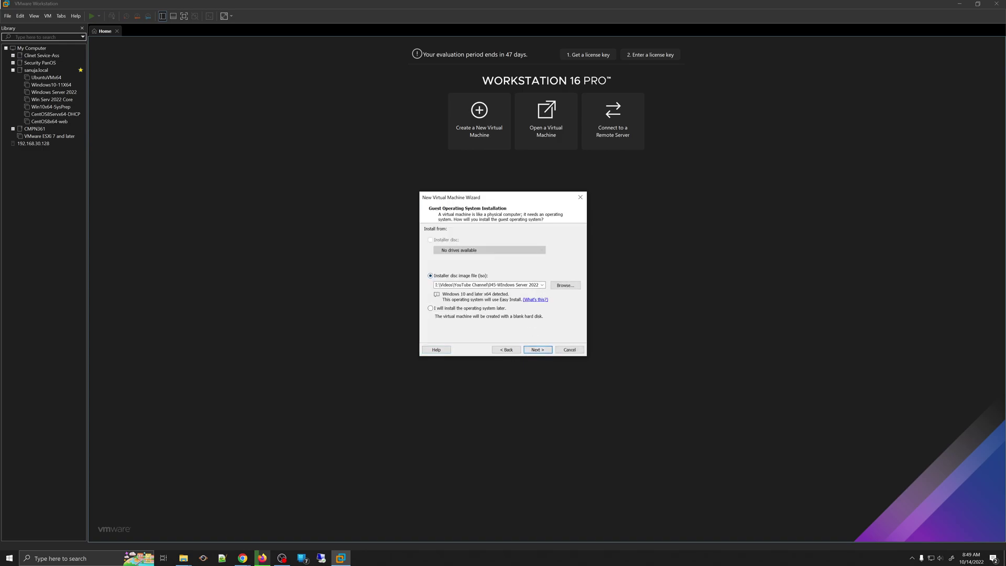
Step: Use VMware-VMvisor-Installer-8.0-20513097.x86_64.iso from the YouTube Channel\073 folder as the installer disc image
{"action": "left_click", "coordinate": [555, 285]}
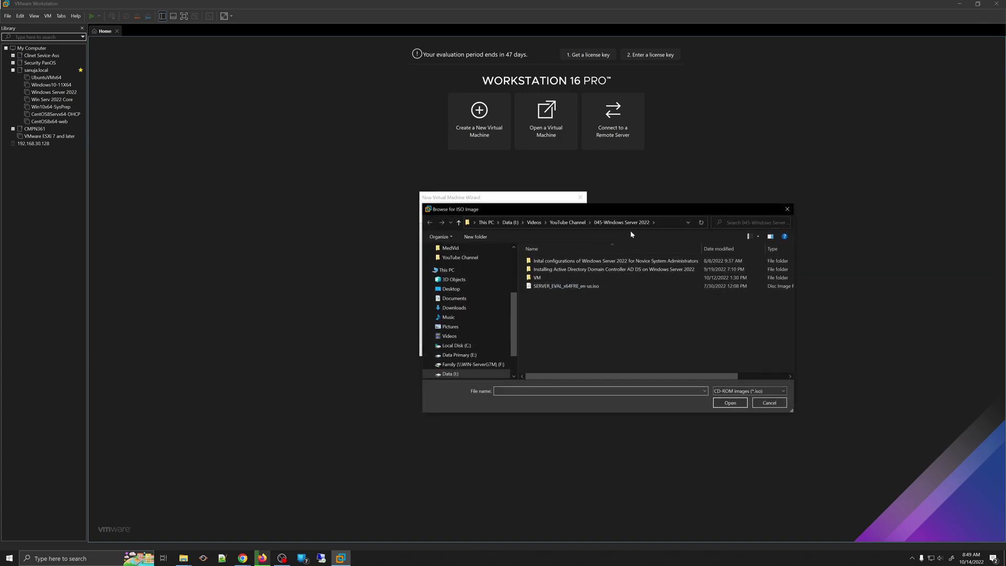
{"action": "left_click", "coordinate": [568, 223]}
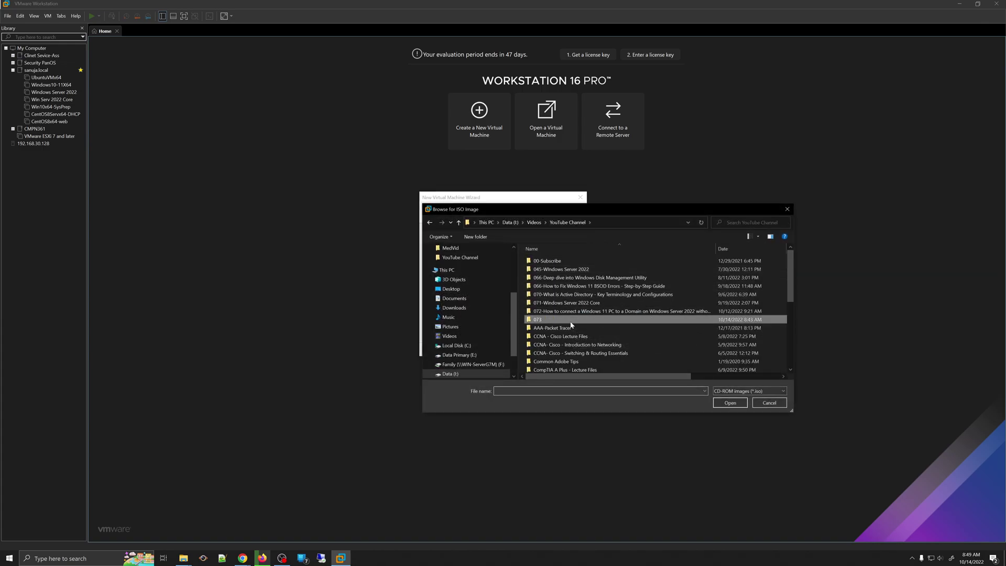
{"action": "double_click", "coordinate": [540, 319]}
{"action": "left_click", "coordinate": [594, 261]}
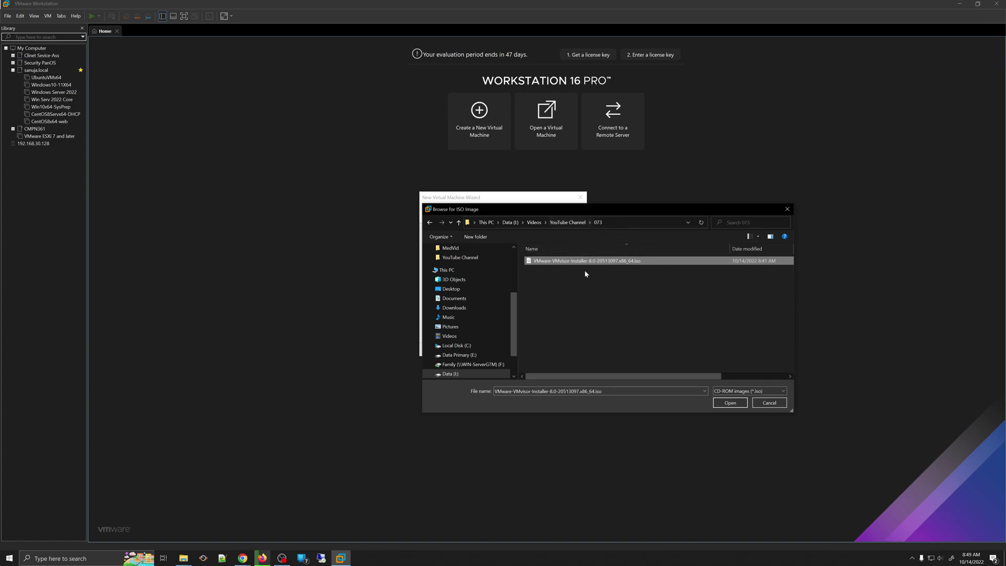
{"action": "left_click", "coordinate": [730, 403]}
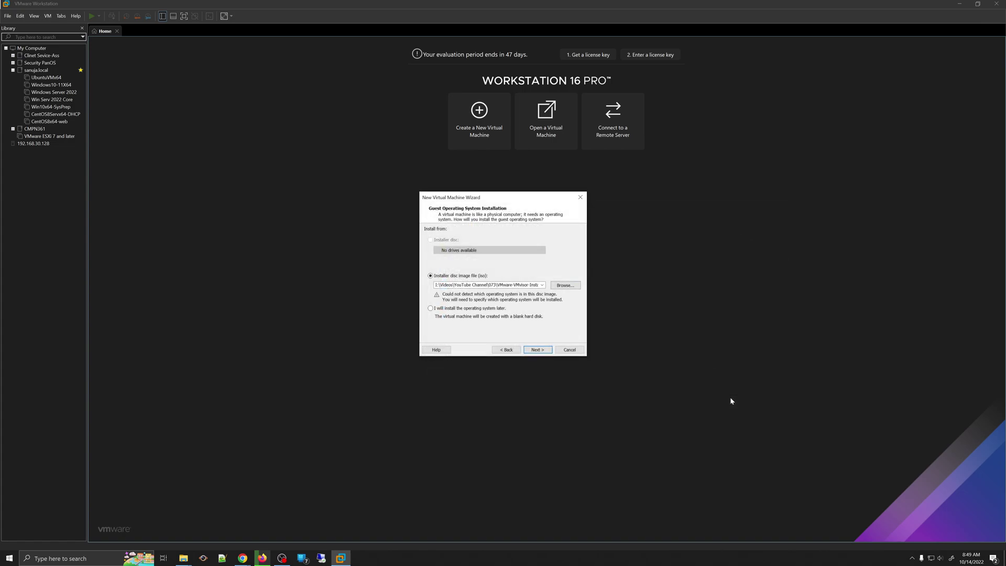
{"action": "left_click", "coordinate": [534, 349]}
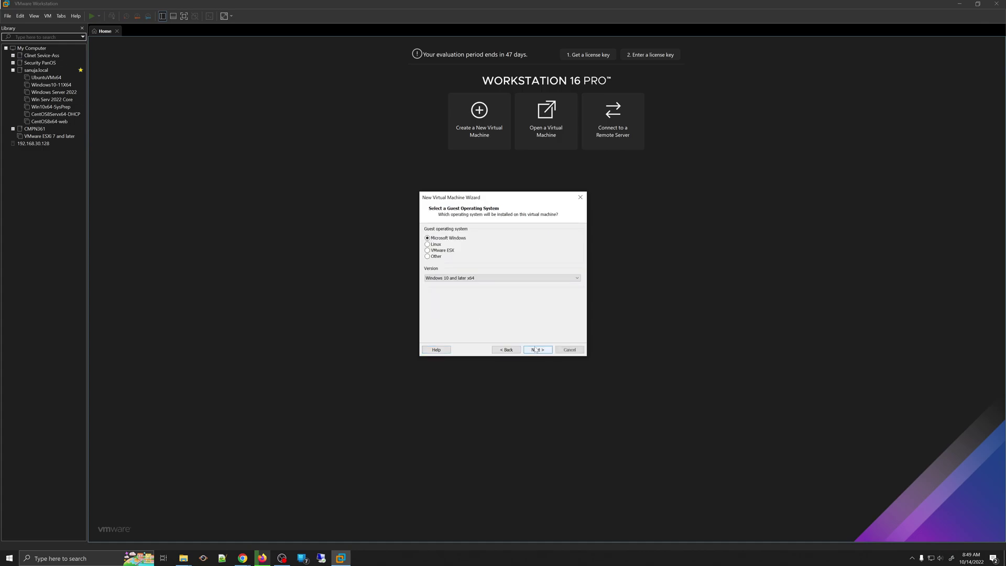
Step: Set the guest operating system to VMware ESX with version VMware ESXi 7 and later
{"action": "left_click", "coordinate": [452, 255]}
{"action": "left_click", "coordinate": [480, 278]}
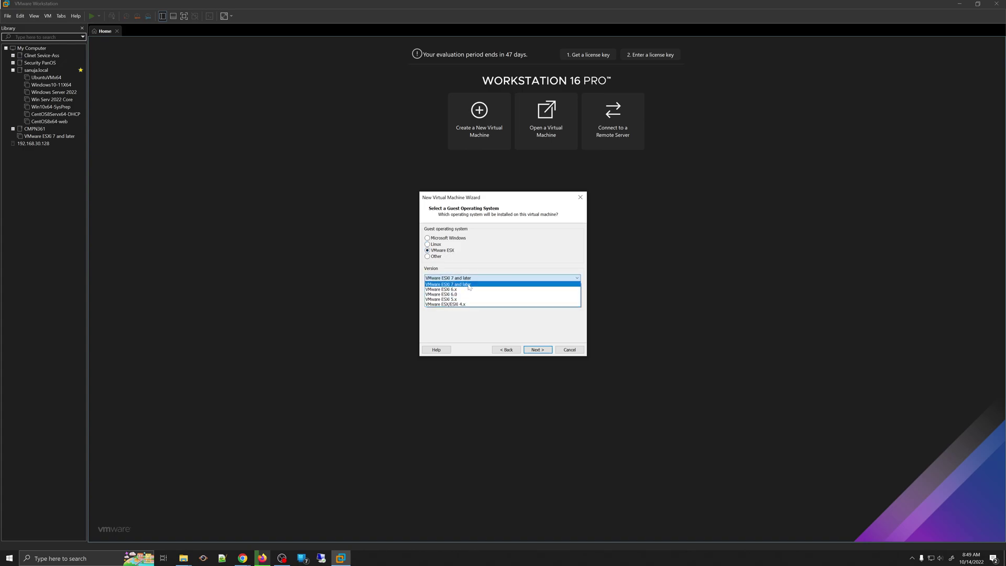
{"action": "left_click", "coordinate": [469, 285]}
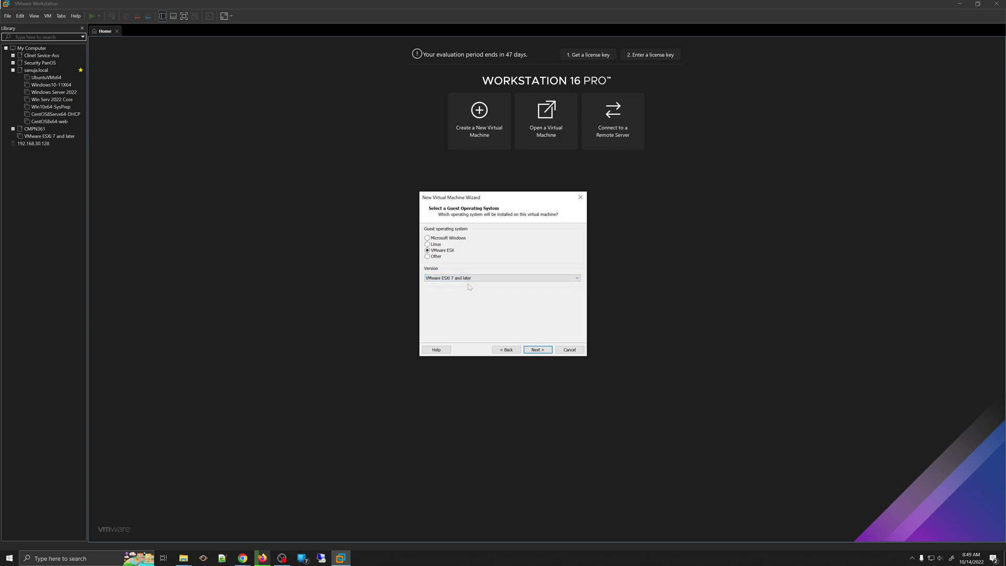
{"action": "left_click", "coordinate": [546, 352]}
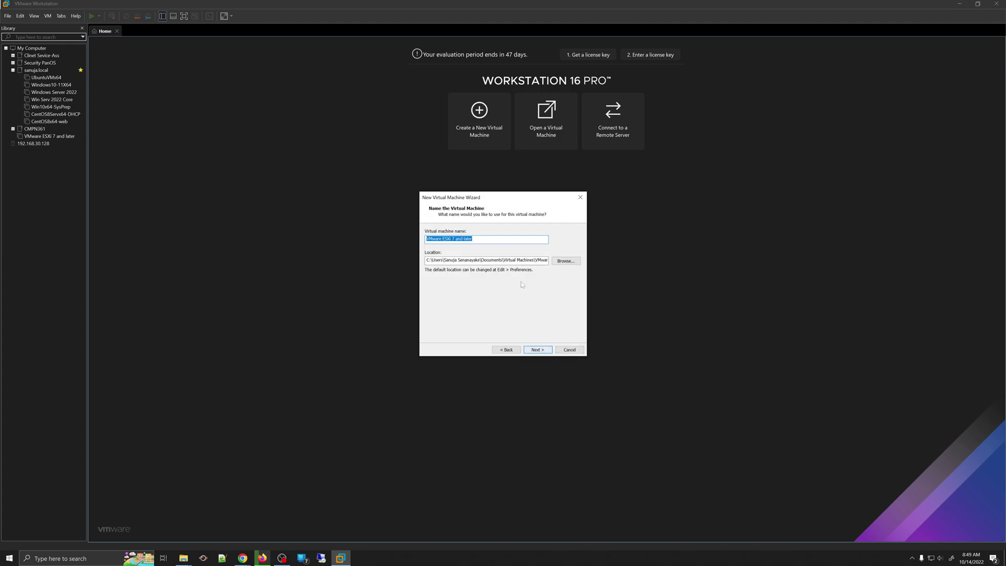
Step: Name the virtual machine VMware ESXi 8 and keep its proposed storage location
{"action": "left_click", "coordinate": [454, 239]}
{"action": "left_click_drag", "start_coordinate": [454, 239], "coordinate": [531, 238]}
{"action": "key", "text": "BackSpace"}
{"action": "key", "text": "BackSpace"}
{"action": "key", "text": "Tab"}
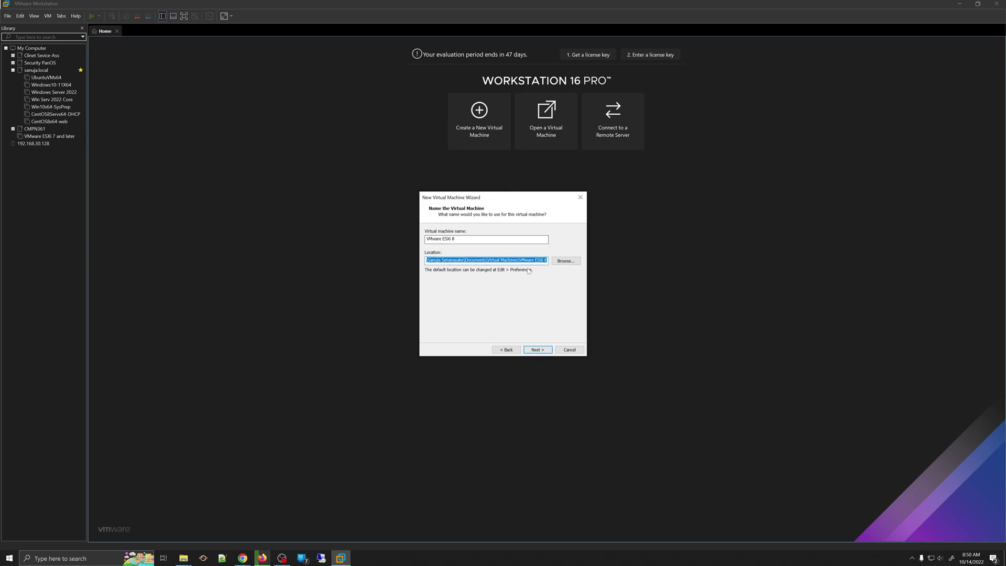
{"action": "left_click", "coordinate": [538, 350]}
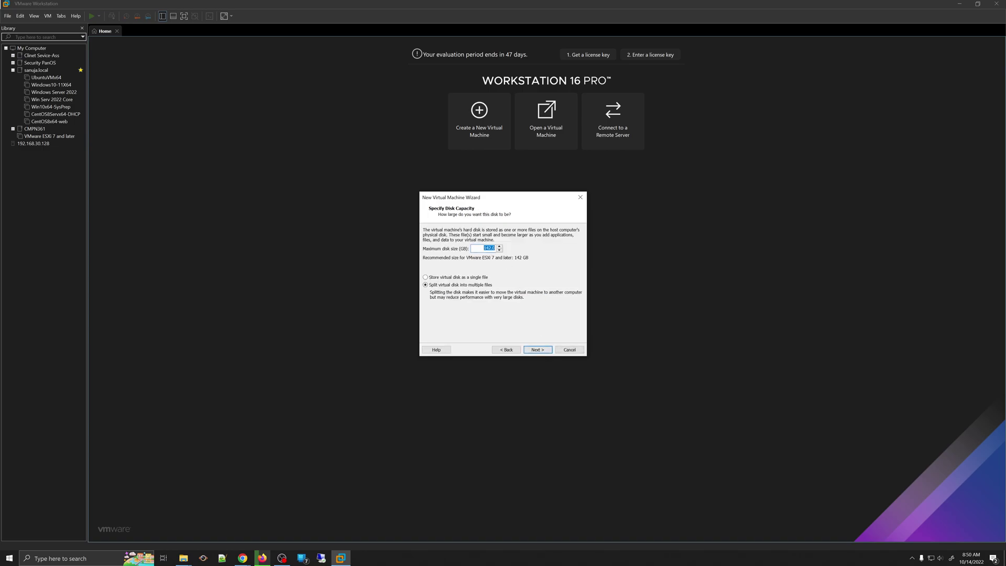
Step: Set the maximum disk size to 200 GB, split into multiple files, and finish creating the virtual machine
{"action": "type", "text": "200"}
{"action": "left_click", "coordinate": [538, 350]}
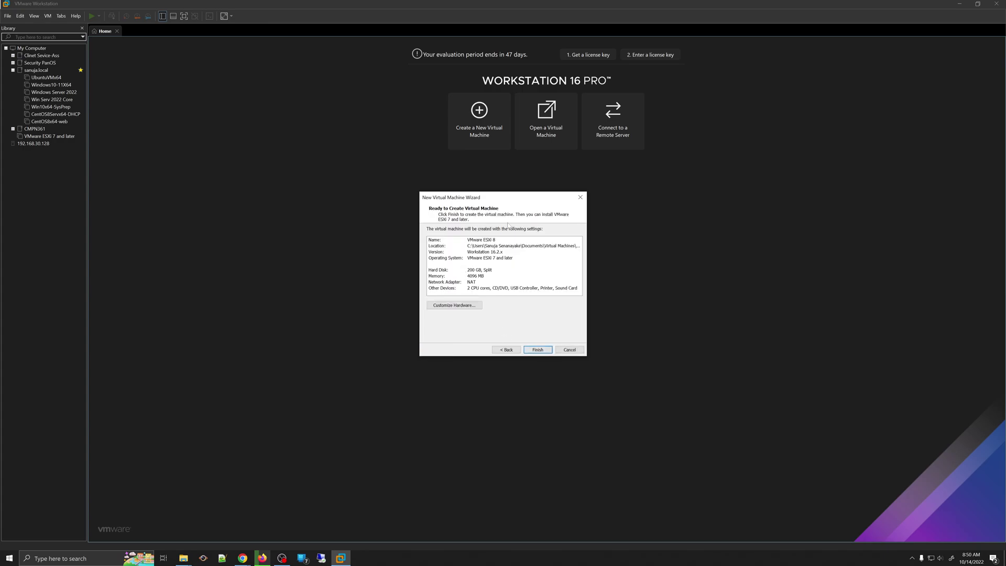
{"action": "left_click", "coordinate": [544, 351]}
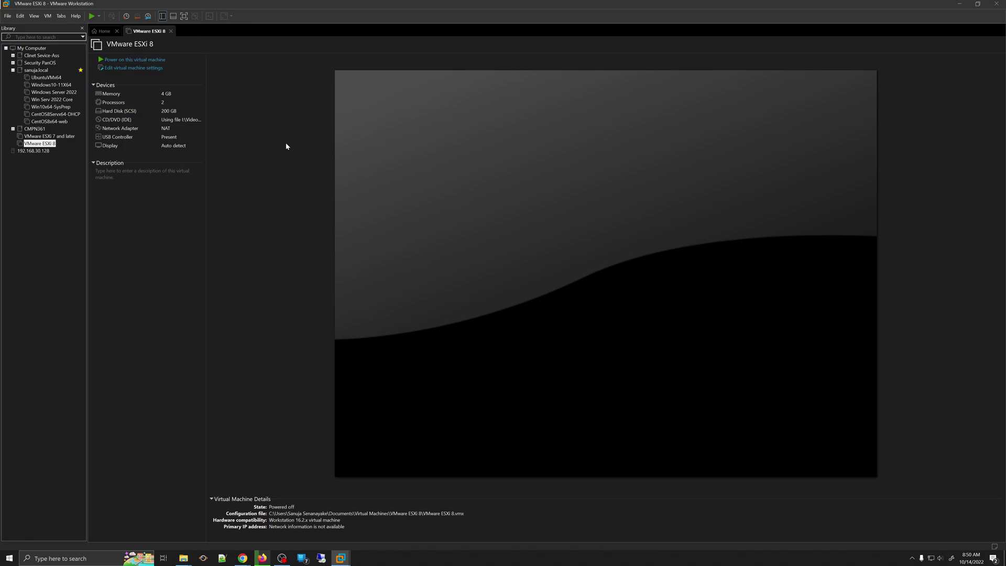
Step: Power on the VMware ESXi 8 virtual machine in full screen and continue into the ESXi 8.0.0 installation
{"action": "left_click", "coordinate": [185, 18]}
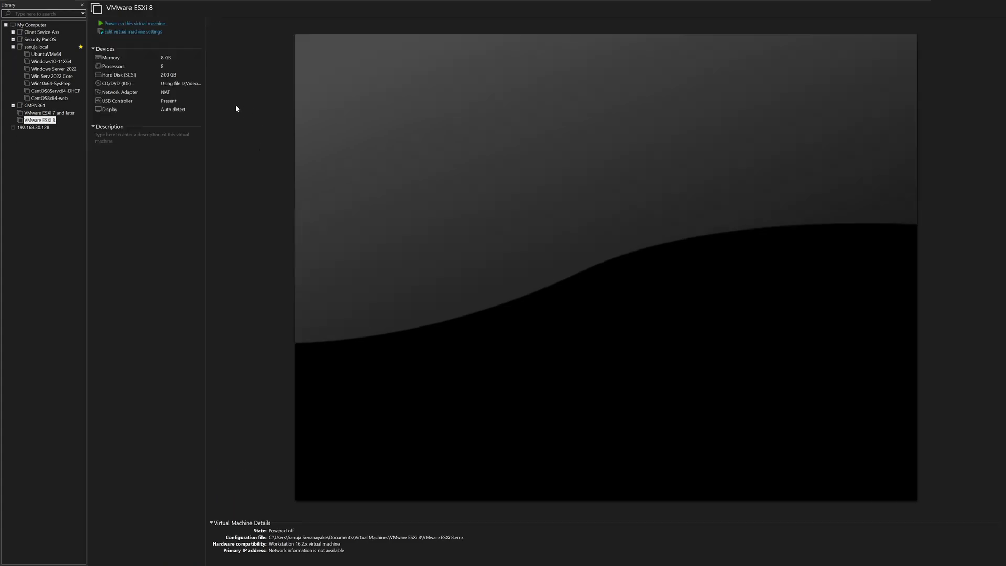
{"action": "left_click", "coordinate": [136, 24]}
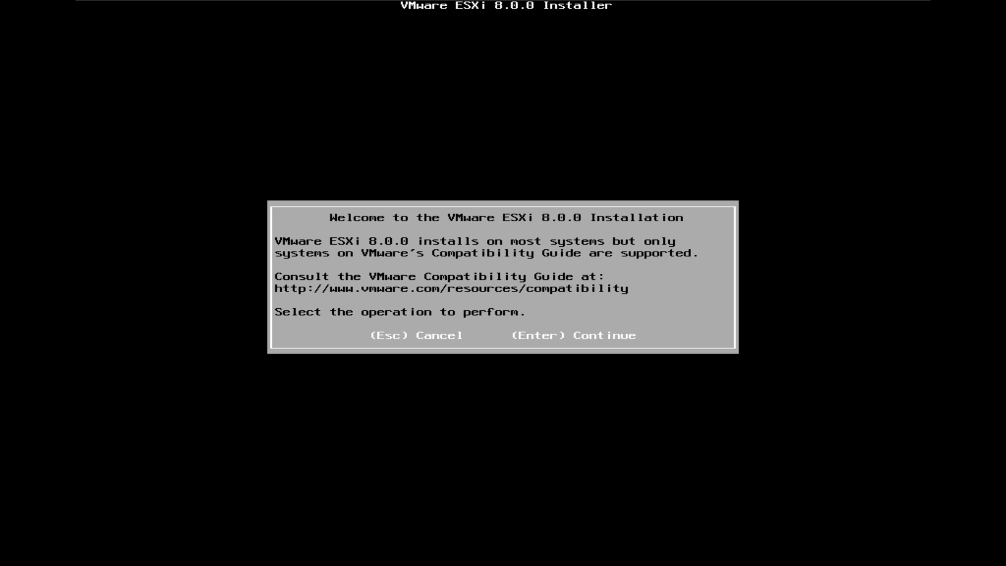
{"action": "key", "text": "Return"}
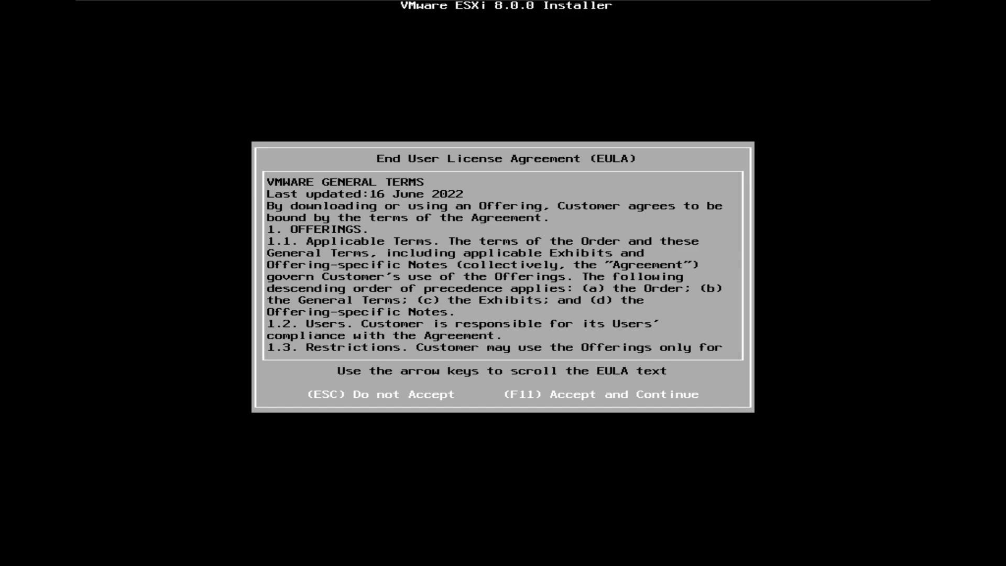
Step: Skim the VMware General Terms in the End User License Agreement through the orders and payments section
{"action": "key", "text": "Down"}
{"action": "key", "text": "Down"}
{"action": "key", "text": "Down"}
{"action": "key", "text": "Down"}
{"action": "key", "text": "Down"}
{"action": "key", "text": "Down"}
{"action": "key", "text": "Down"}
{"action": "key", "text": "Down"}
{"action": "key", "text": "Down"}
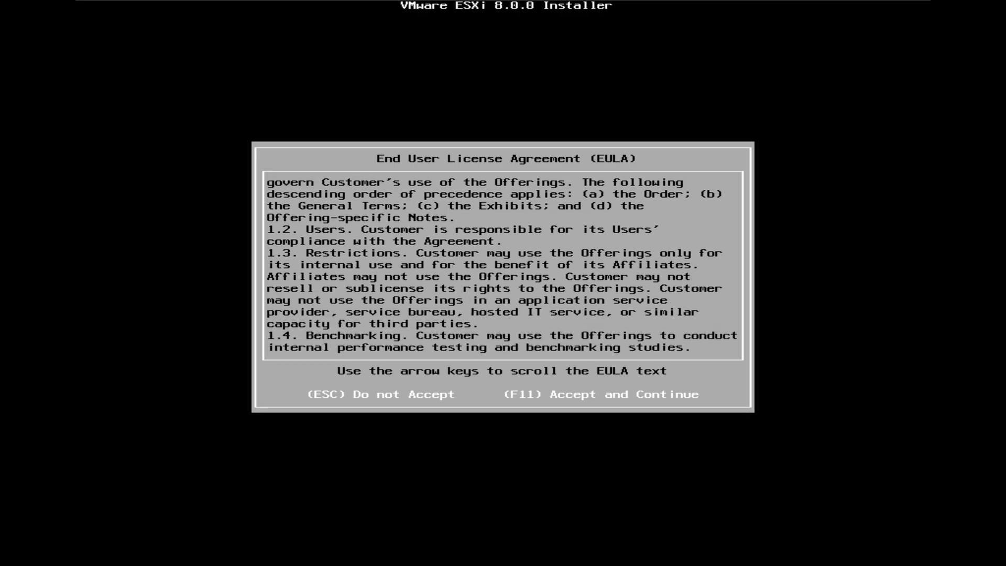
{"action": "key", "text": "Down"}
{"action": "key", "text": "Down"}
{"action": "key", "text": "Down"}
{"action": "key", "text": "Down"}
{"action": "key", "text": "Down"}
{"action": "key", "text": "Down"}
{"action": "key", "text": "Down"}
{"action": "key", "text": "Down"}
{"action": "key", "text": "Down"}
{"action": "key", "text": "Down"}
{"action": "key", "text": "Down"}
{"action": "key", "text": "Down"}
{"action": "key", "text": "Down"}
{"action": "key", "text": "Down"}
{"action": "key", "text": "Down"}
{"action": "key", "text": "Down"}
{"action": "key", "text": "Down"}
{"action": "key", "text": "Down"}
{"action": "key", "text": "Down"}
{"action": "key", "text": "Down"}
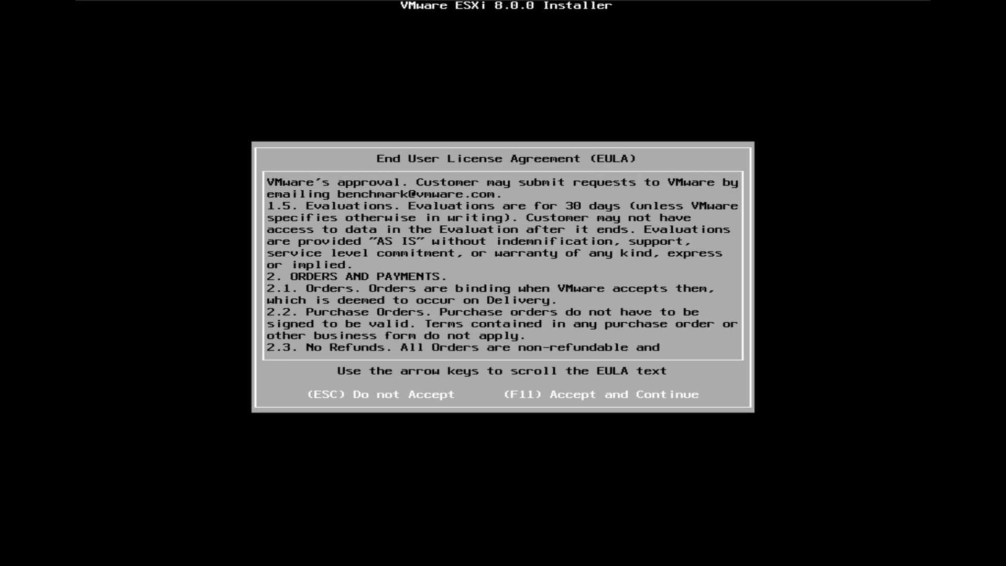
{"action": "key", "text": "Down"}
{"action": "key", "text": "Down"}
{"action": "key", "text": "Down"}
{"action": "key", "text": "Down"}
{"action": "key", "text": "Down"}
{"action": "key", "text": "Down"}
{"action": "key", "text": "Down"}
{"action": "key", "text": "Down"}
{"action": "key", "text": "Down"}
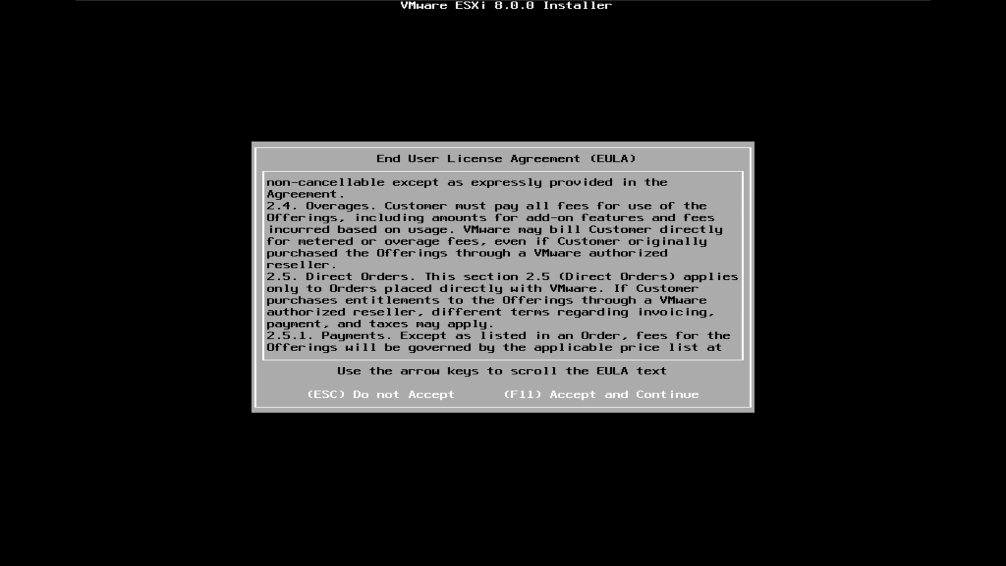
Step: Accept the End User License Agreement and continue with the US Default keyboard layout
{"action": "key", "text": "F11"}
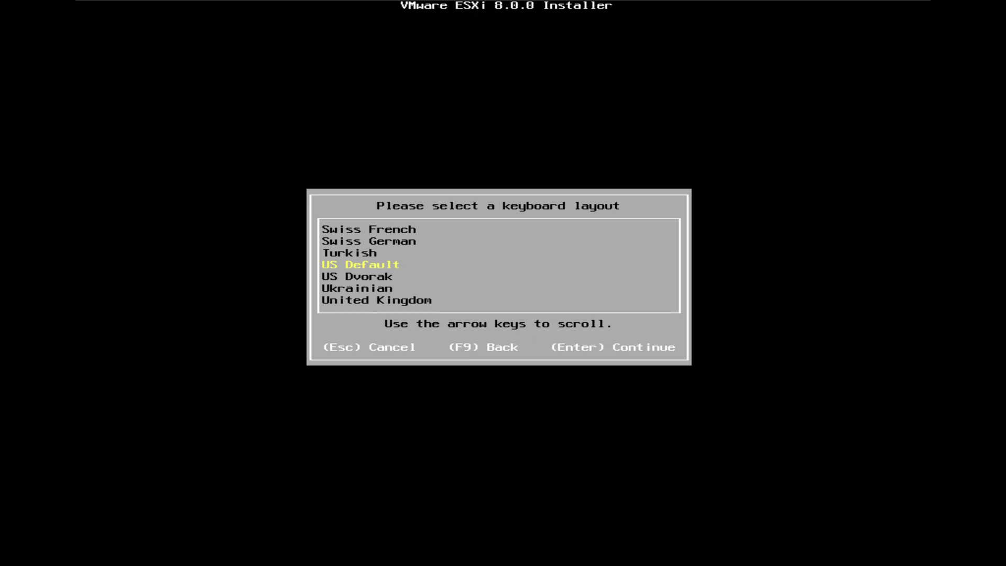
{"action": "key", "text": "Return"}
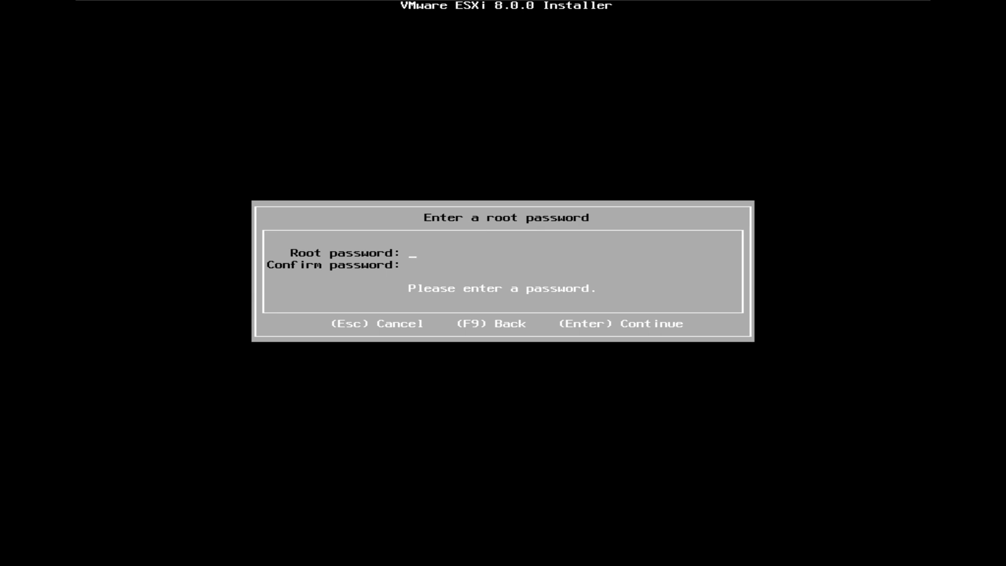
Step: Enter and confirm the root password, and install ESXi 8.0.0 on the virtual machine's disk
{"action": "type", "text": "***********"}
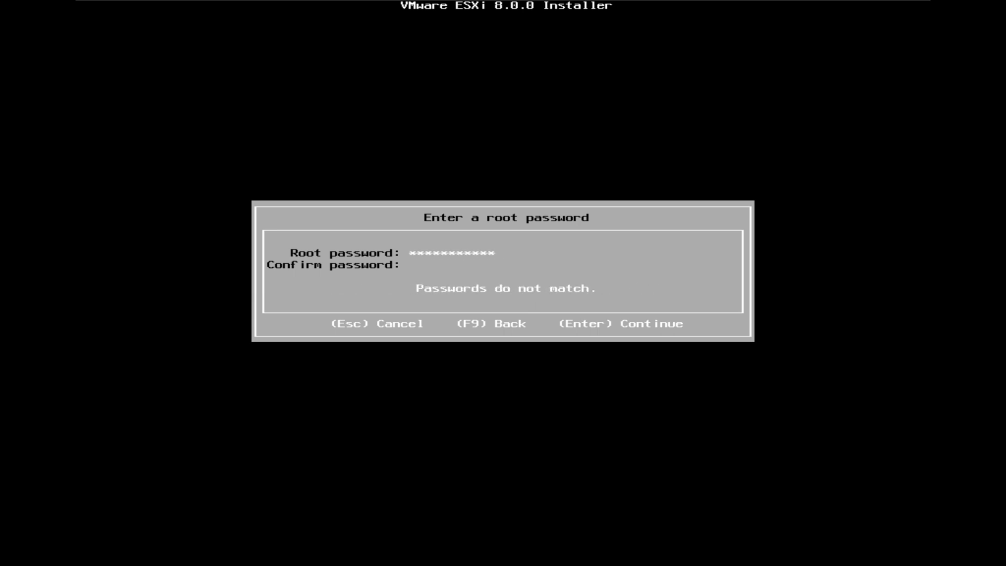
{"action": "type", "text": "************"}
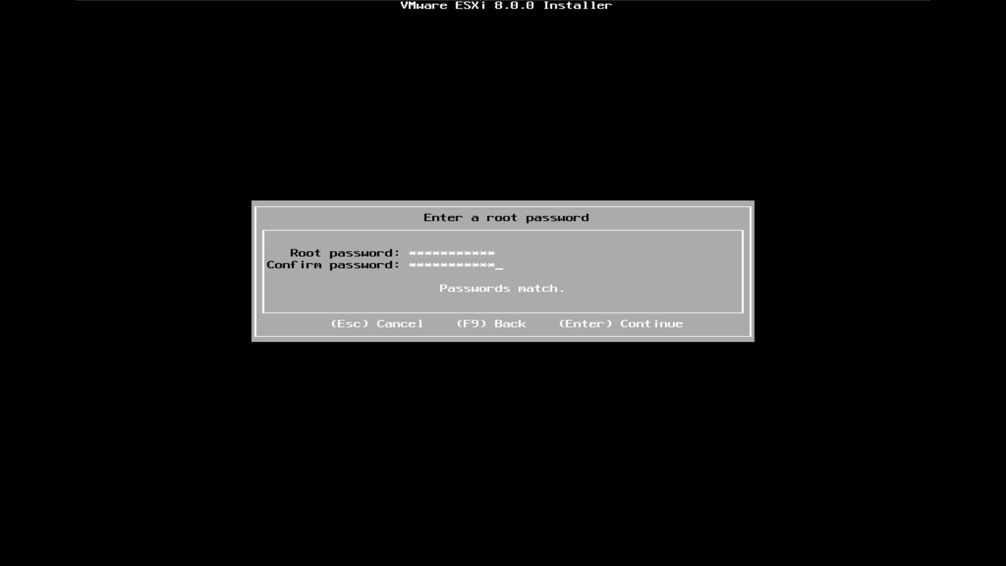
{"action": "key", "text": "Return"}
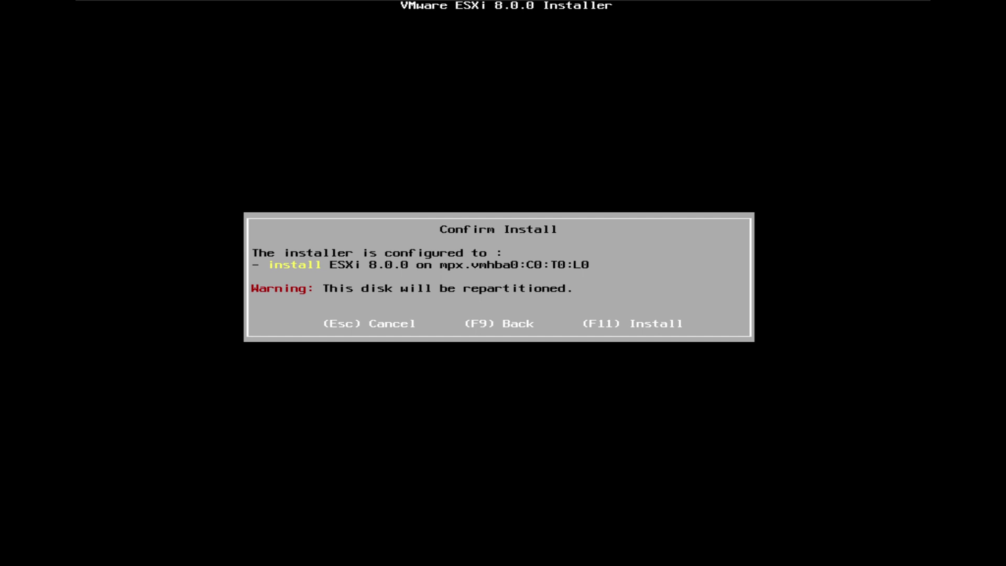
{"action": "key", "text": "F11"}
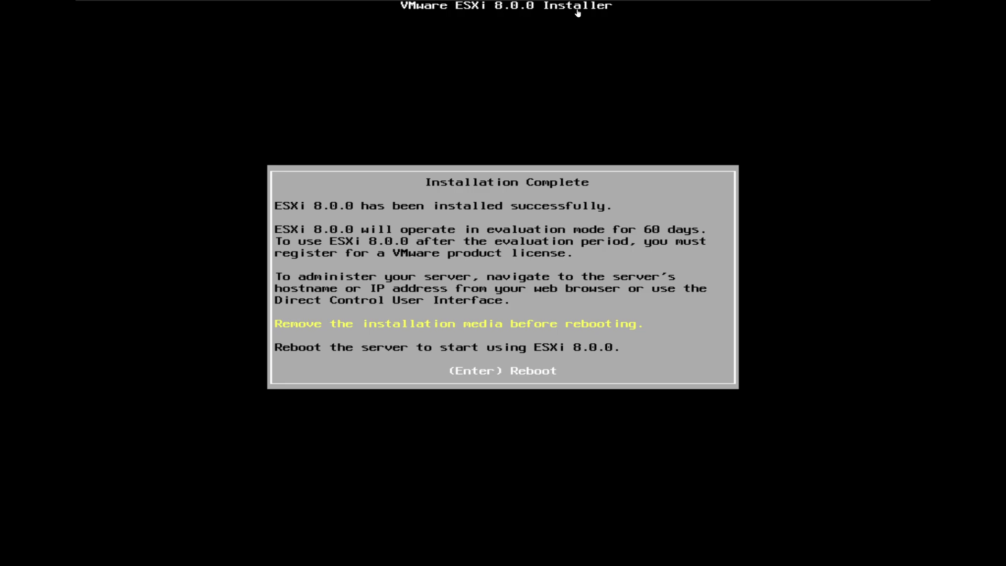
{"action": "mouse_move", "coordinate": [577, 4]}
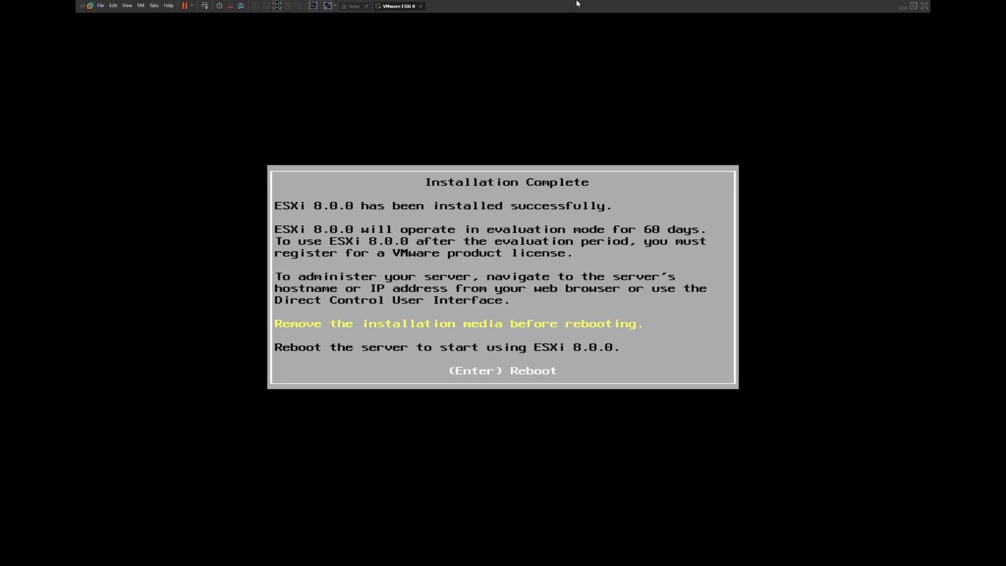
{"action": "right_click", "coordinate": [397, 10]}
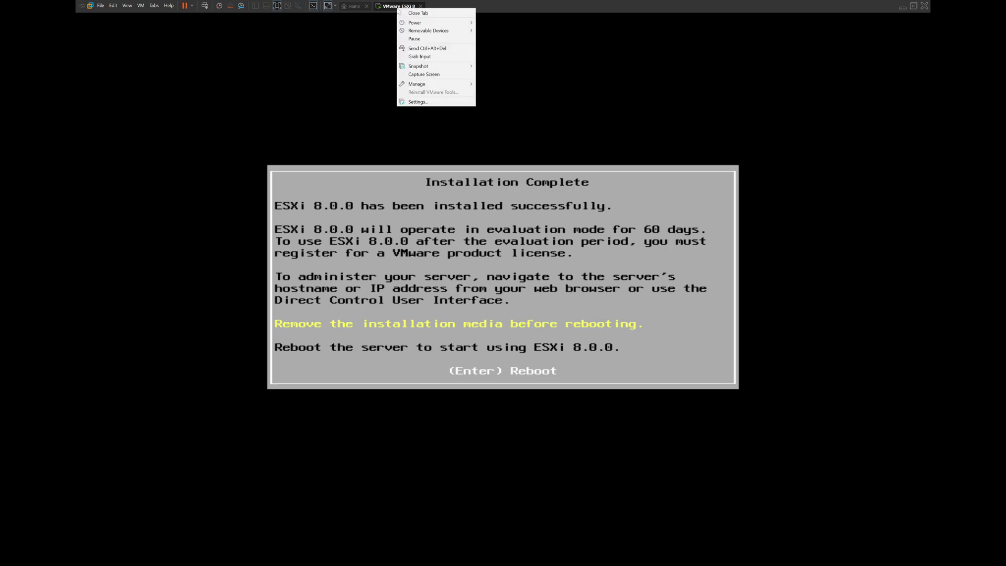
{"action": "left_click", "coordinate": [422, 103]}
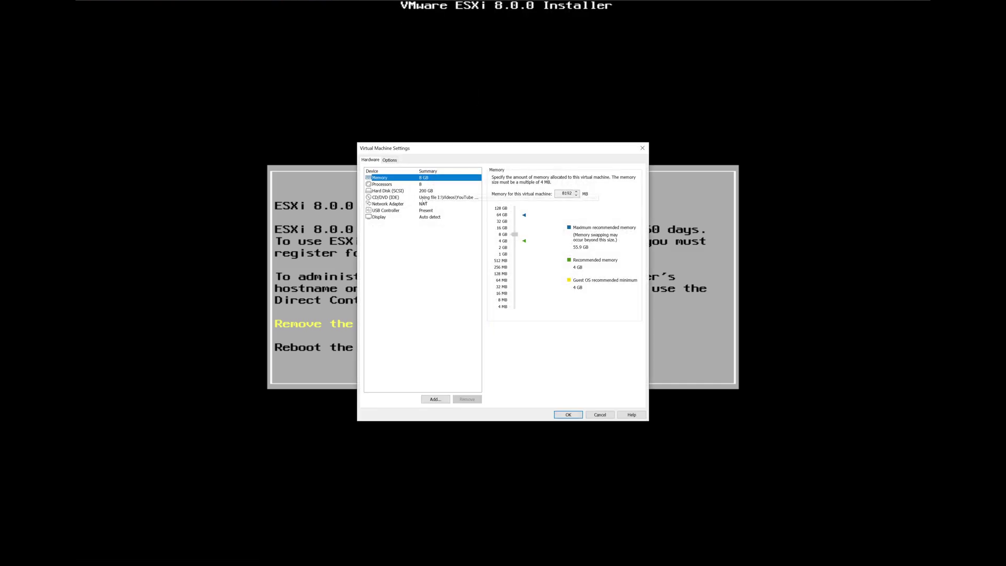
{"action": "left_click", "coordinate": [419, 197]}
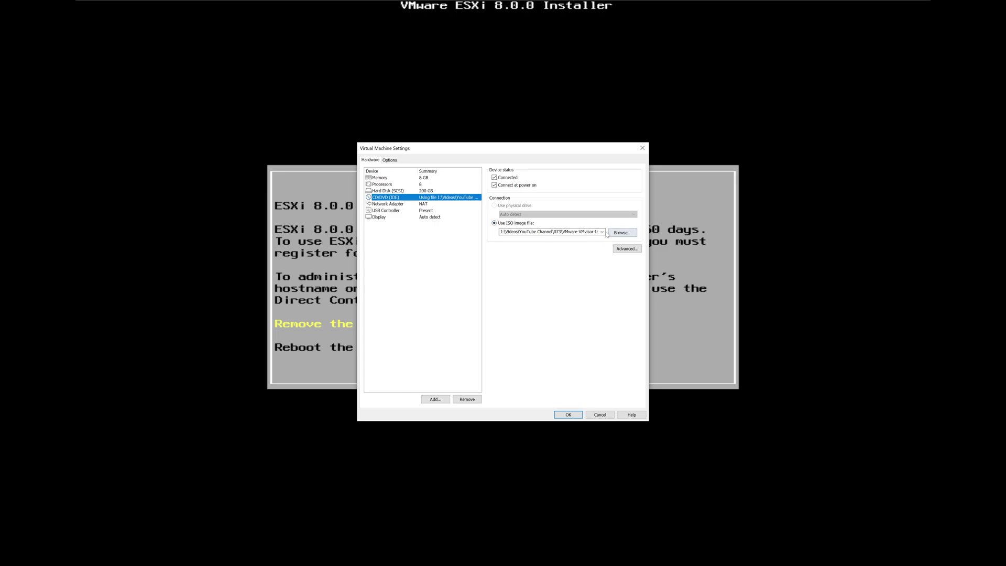
{"action": "double_click", "coordinate": [576, 231]}
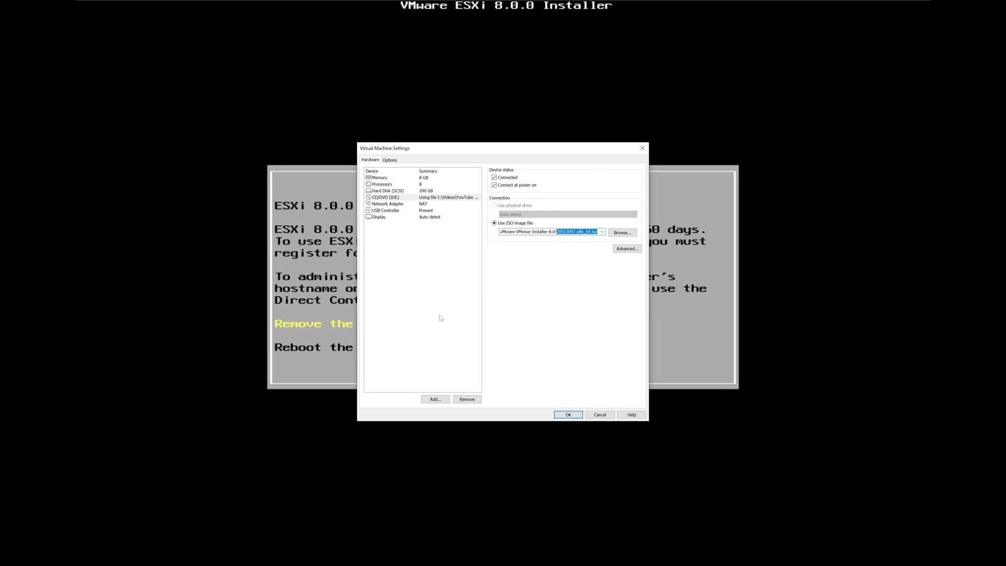
{"action": "left_click", "coordinate": [602, 232]}
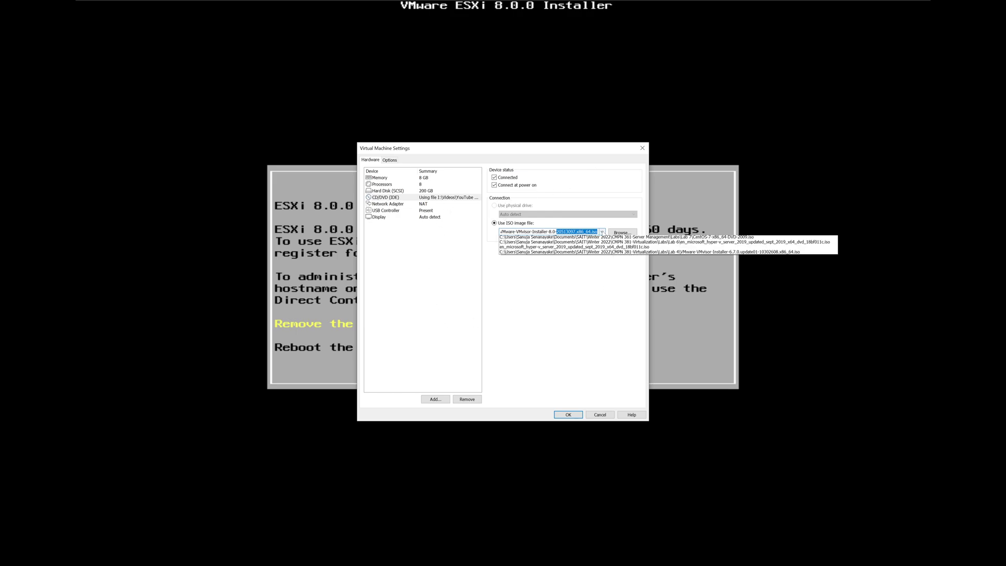
{"action": "left_click", "coordinate": [602, 232]}
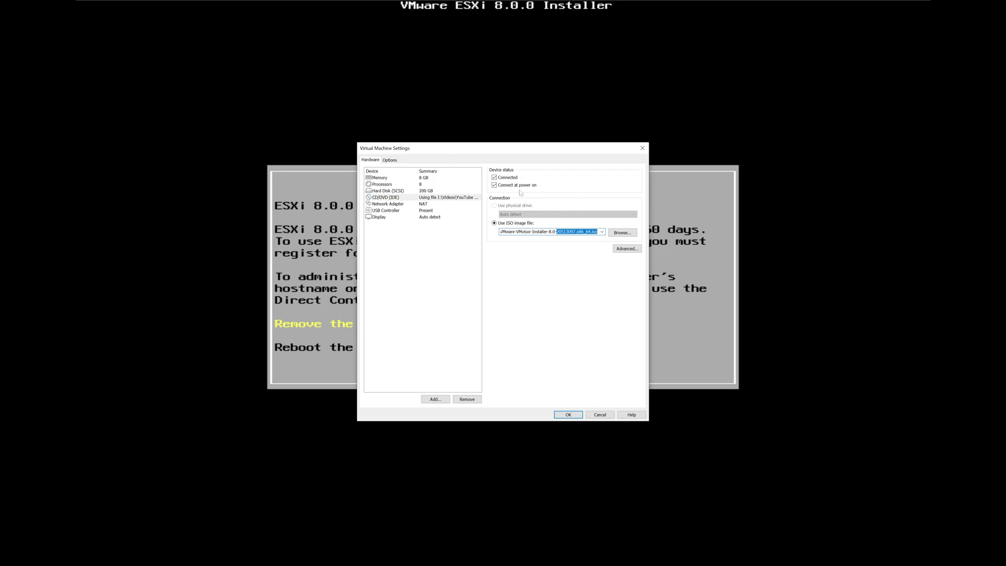
{"action": "left_click", "coordinate": [600, 414]}
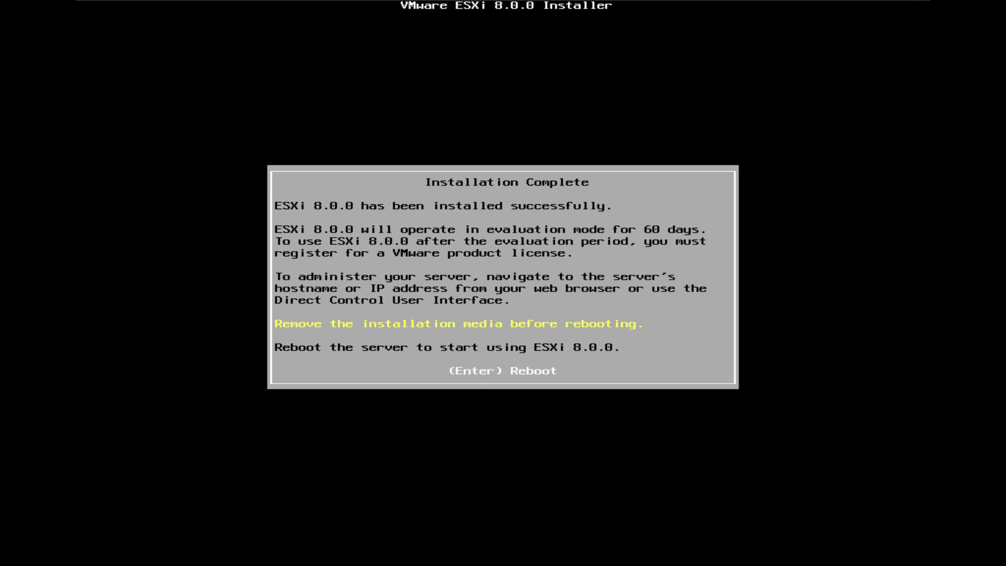
Step: Power off the VMware ESXi 8 virtual machine at the installation-complete screen instead of rebooting it
{"action": "right_click", "coordinate": [407, 6]}
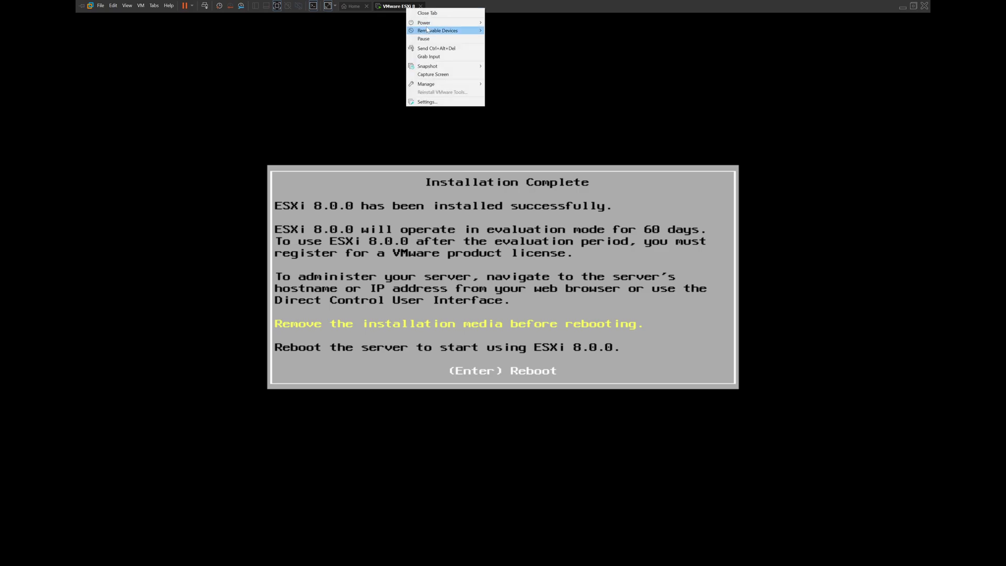
{"action": "mouse_move", "coordinate": [426, 23]}
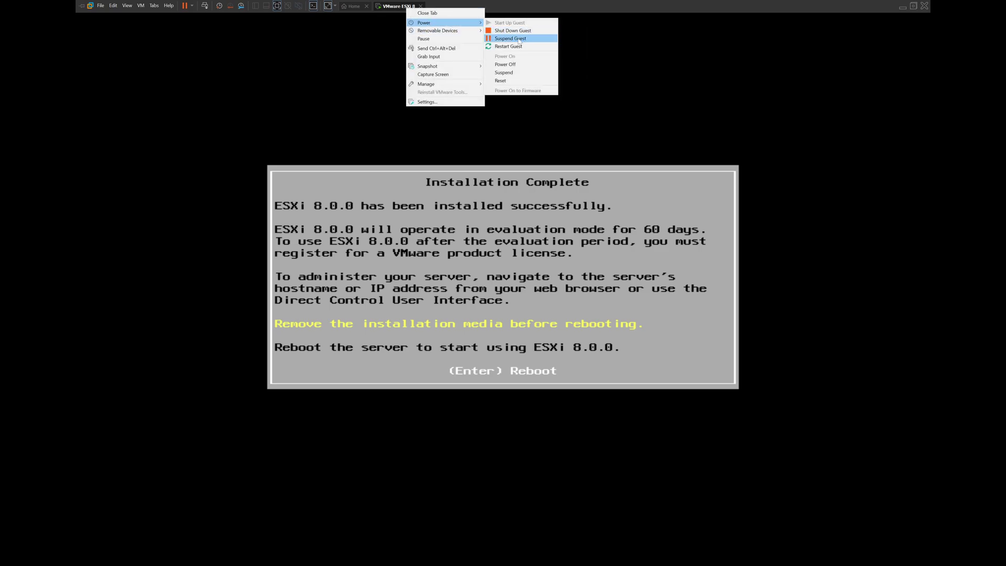
{"action": "left_click", "coordinate": [509, 66]}
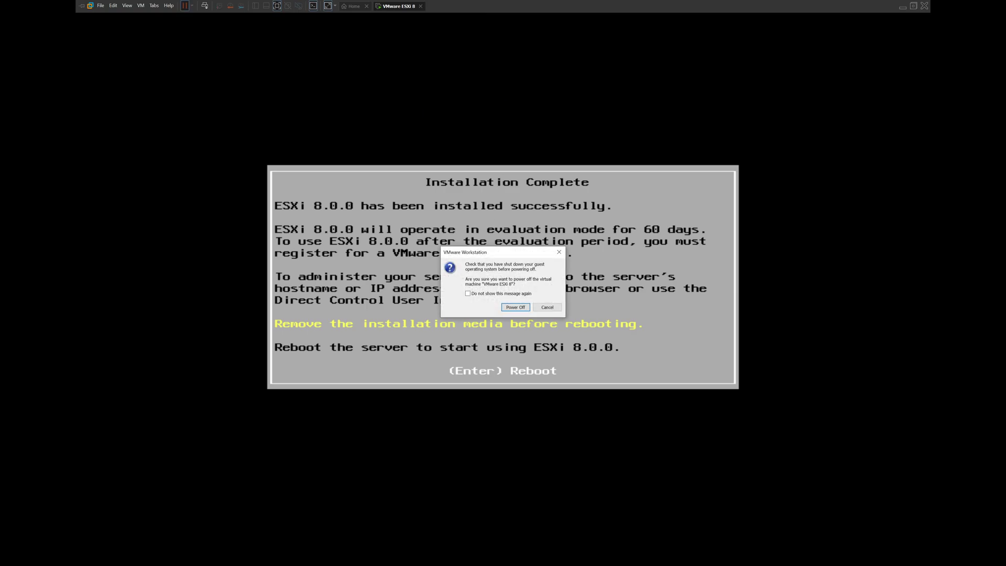
{"action": "left_click", "coordinate": [518, 306]}
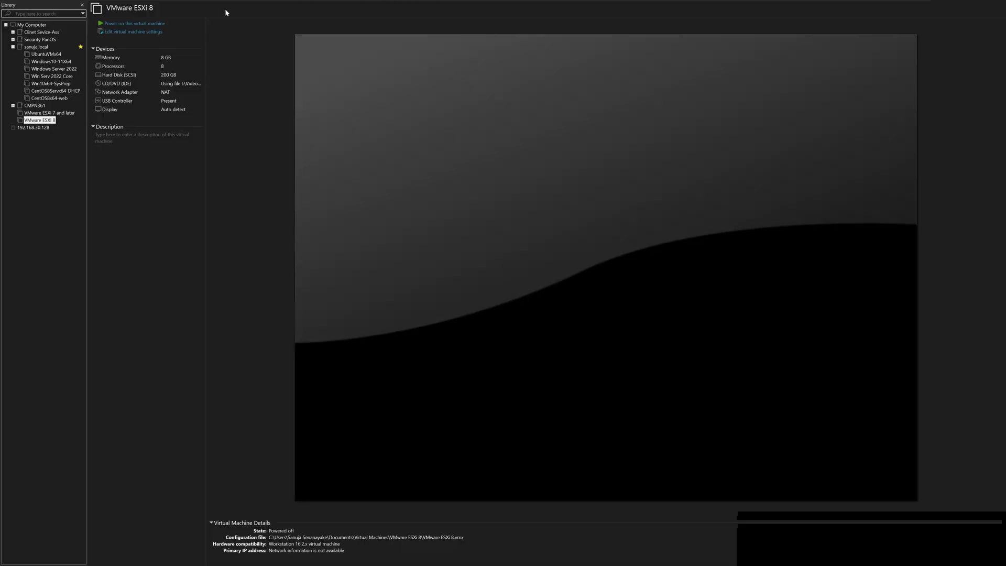
Step: Set the virtual machine's CD/DVD drive to the auto-detected physical drive and power it on, agreeing to try connecting the device at every power-on
{"action": "left_click", "coordinate": [141, 32]}
{"action": "left_click", "coordinate": [430, 184]}
{"action": "left_click", "coordinate": [431, 190]}
{"action": "left_click", "coordinate": [432, 198]}
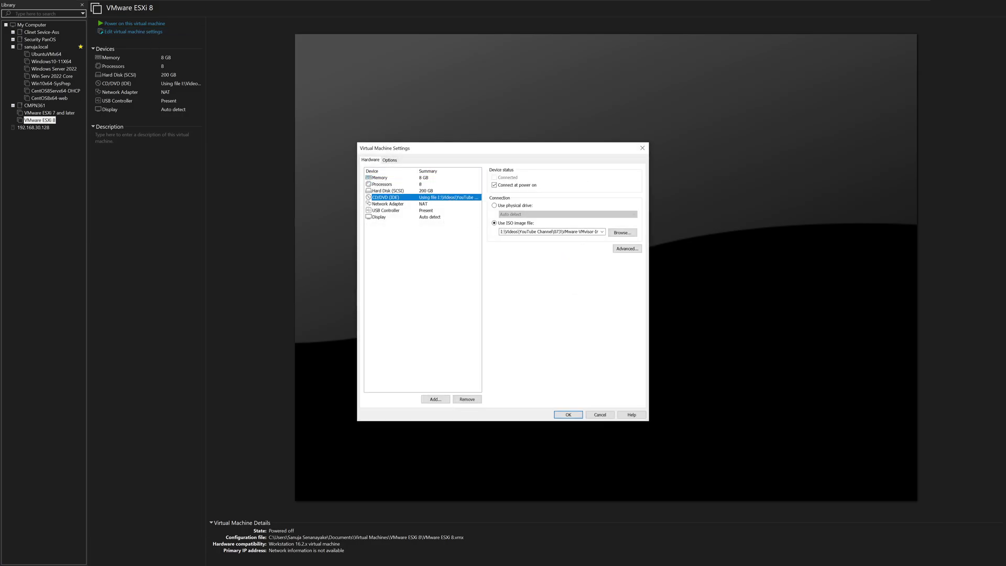
{"action": "left_click", "coordinate": [511, 206]}
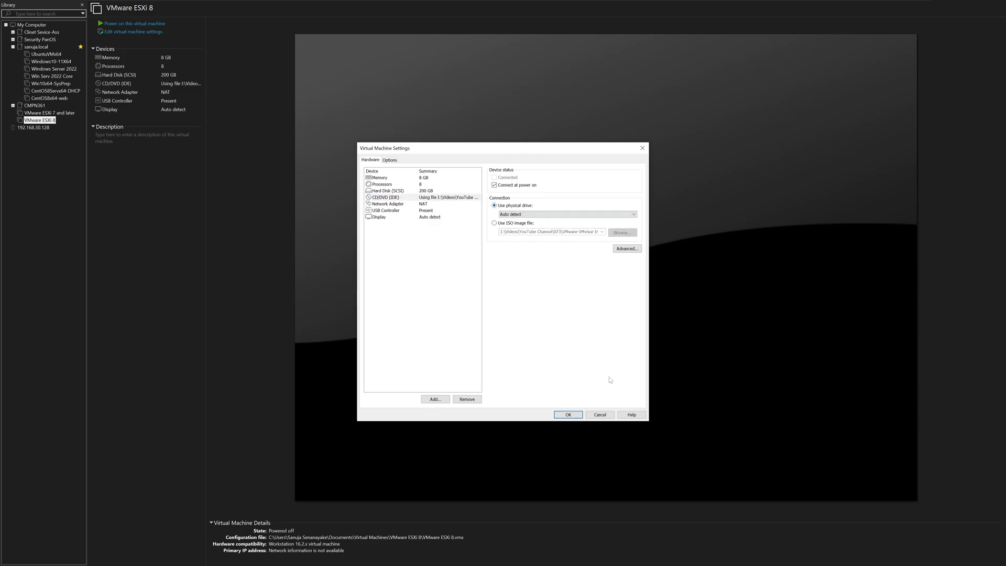
{"action": "left_click", "coordinate": [568, 415]}
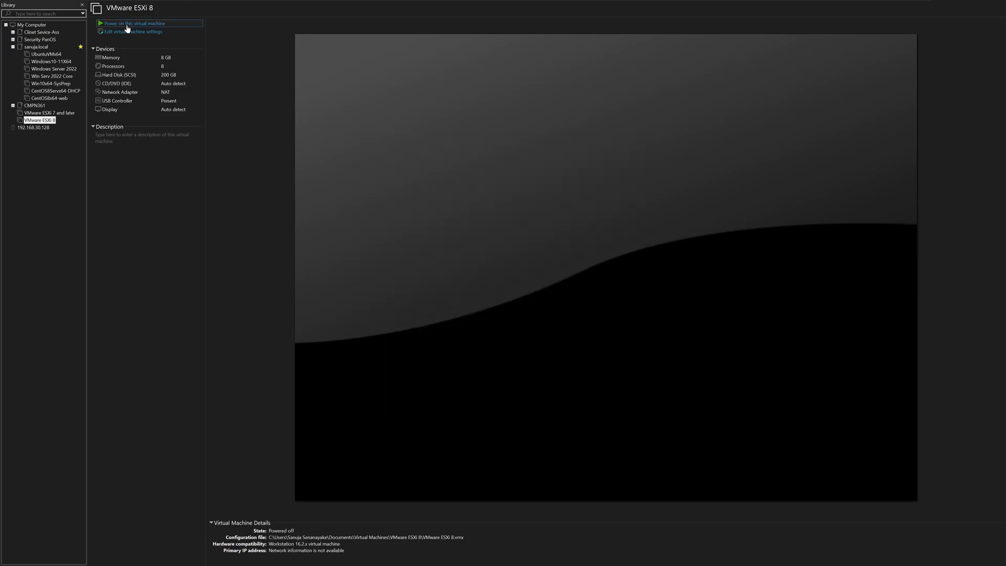
{"action": "left_click", "coordinate": [127, 28]}
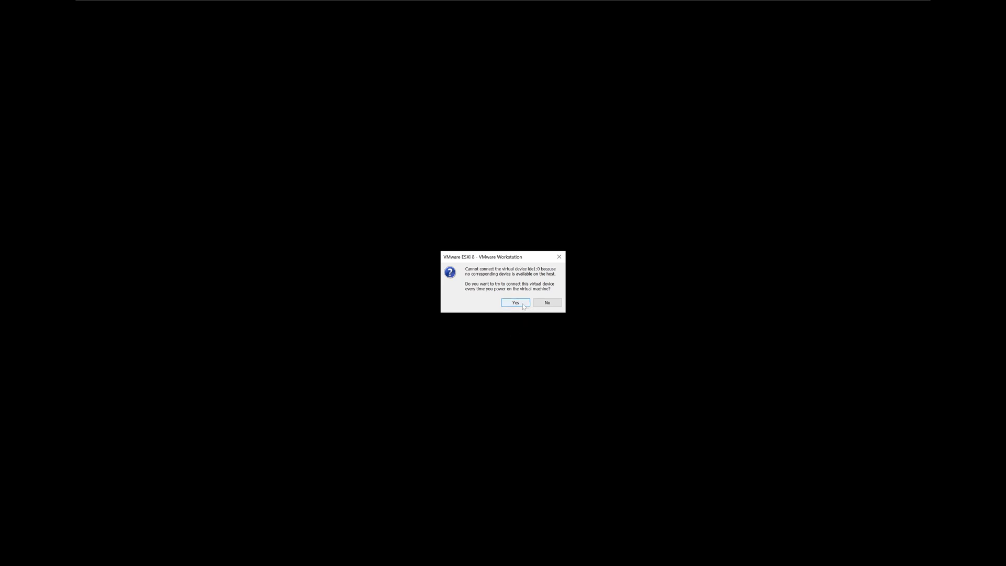
{"action": "left_click", "coordinate": [523, 306]}
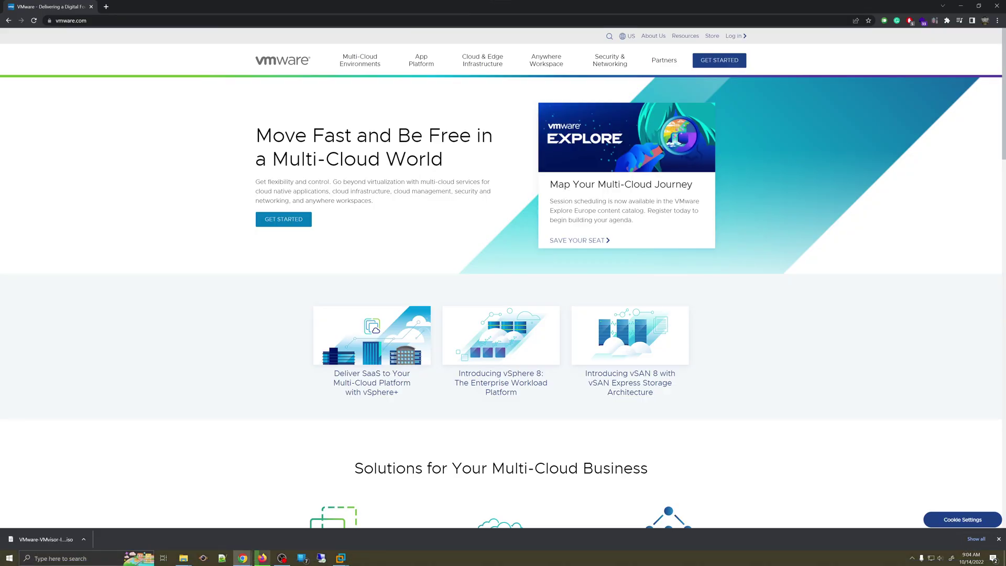
{"action": "left_click_drag", "start_coordinate": [659, 4], "coordinate": [668, 195]}
{"action": "left_click", "coordinate": [555, 211]}
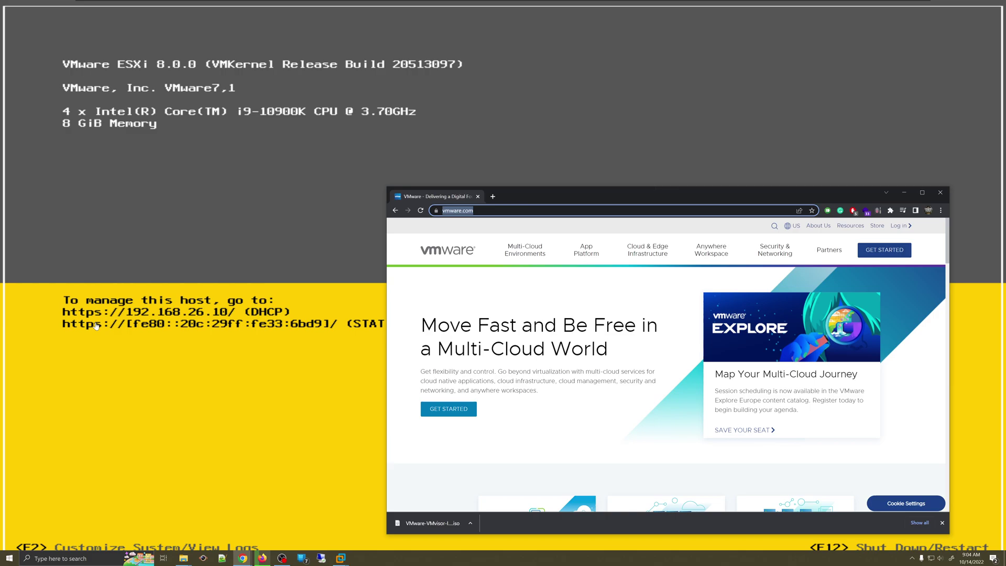
{"action": "type", "text": "http"}
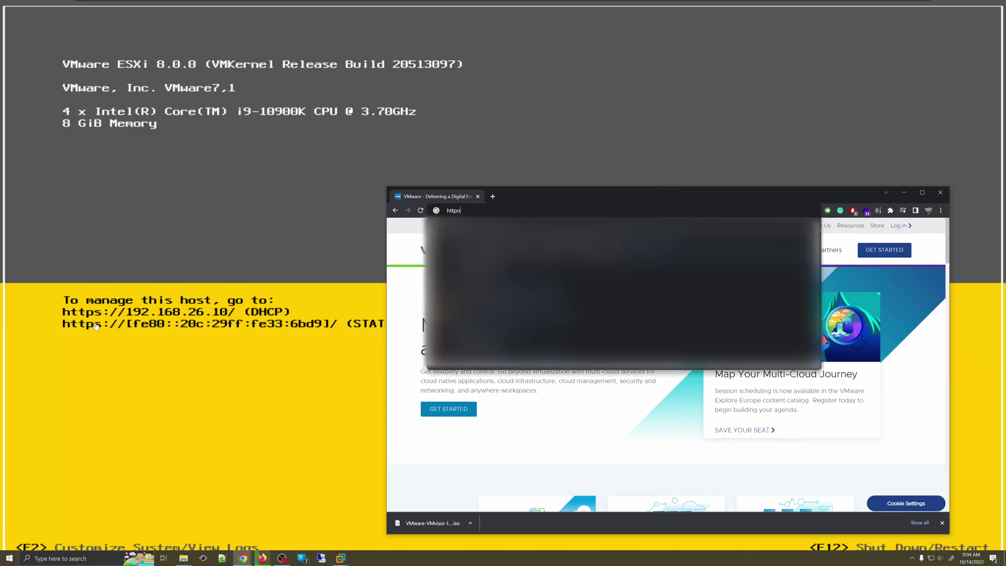
{"action": "type", "text": "s"}
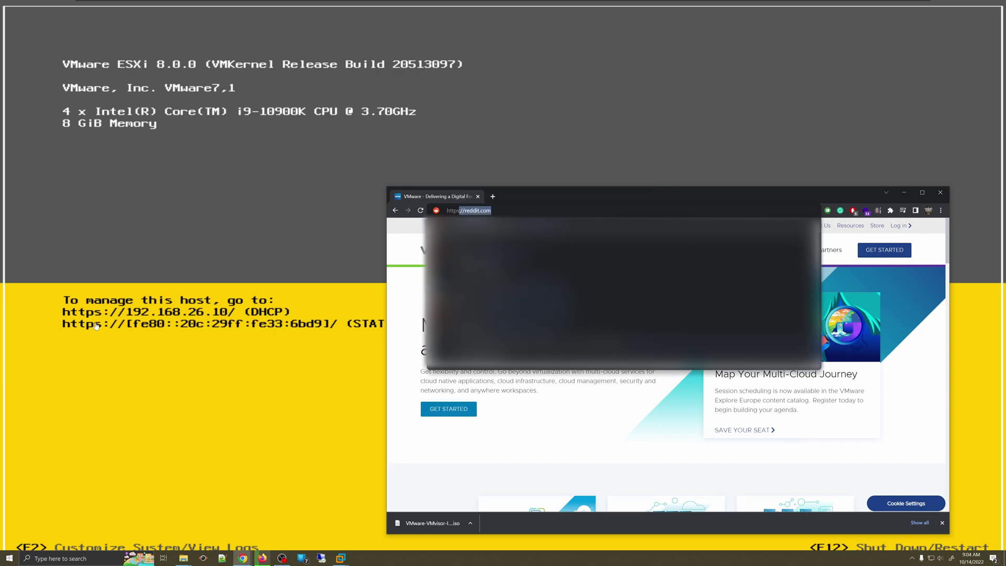
{"action": "type", "text": "://192.168."}
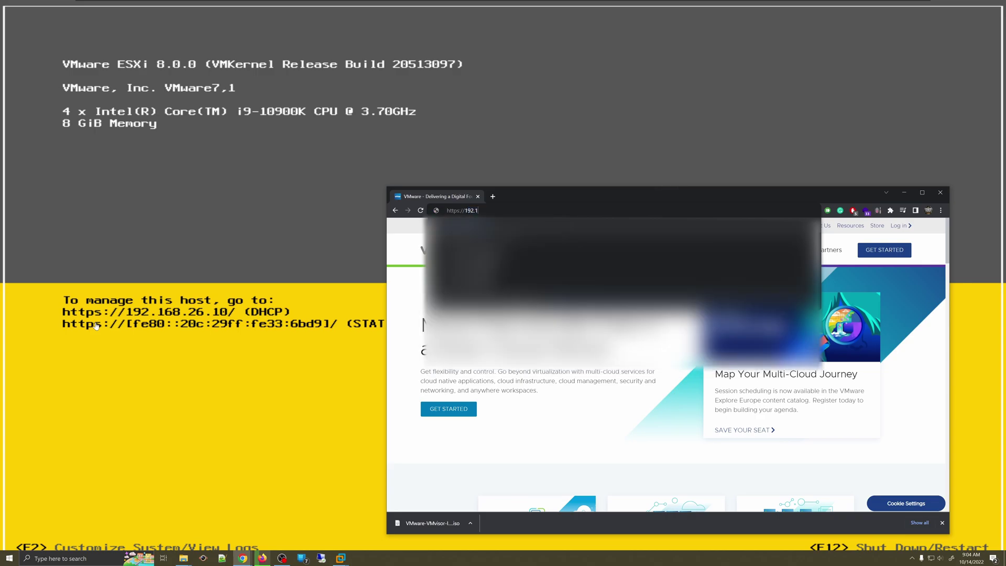
{"action": "type", "text": "26.10"}
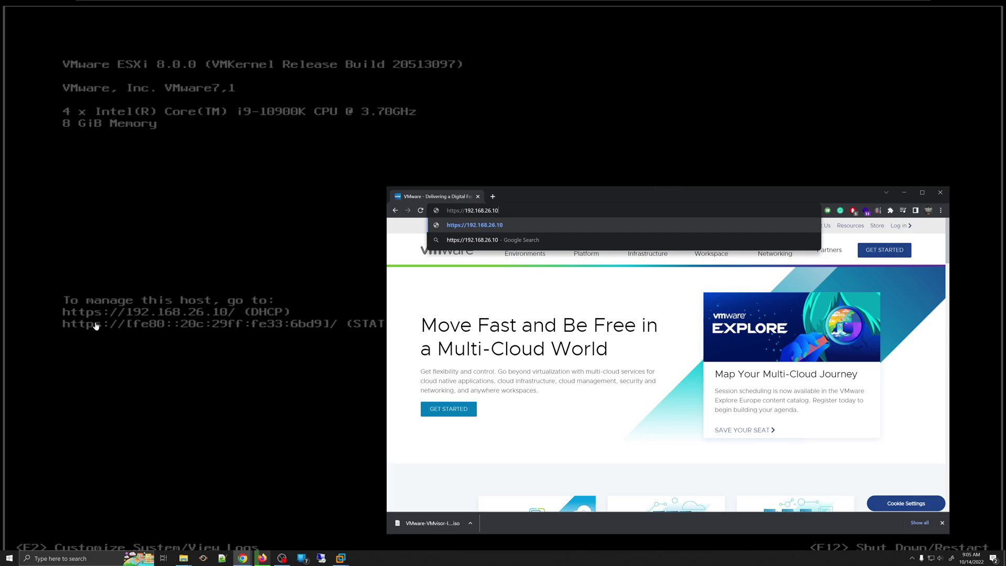
{"action": "key", "text": "Return"}
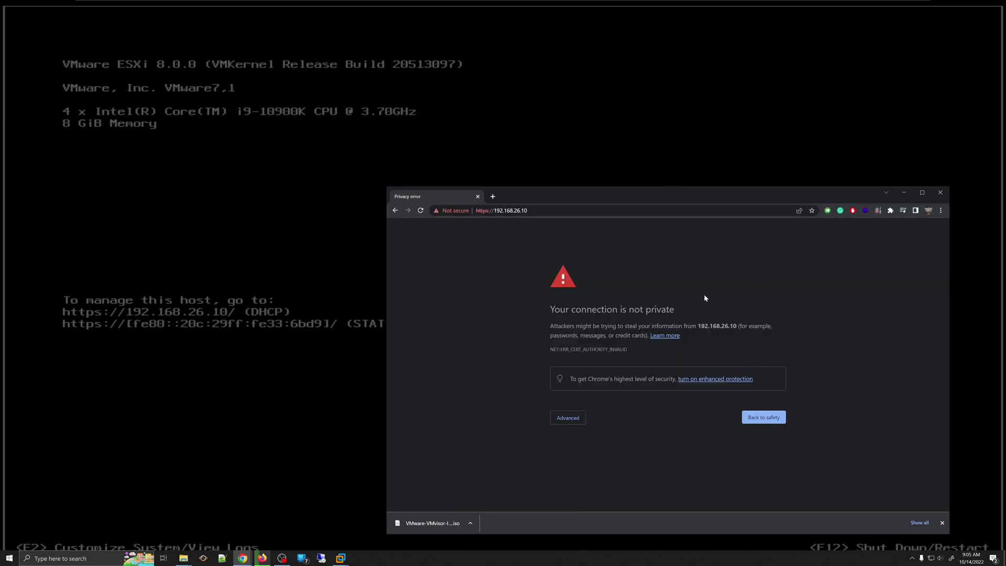
Step: Maximize the browser, proceed past the certificate warning to 192.168.26.10, and close the downloads bar
{"action": "double_click", "coordinate": [718, 193]}
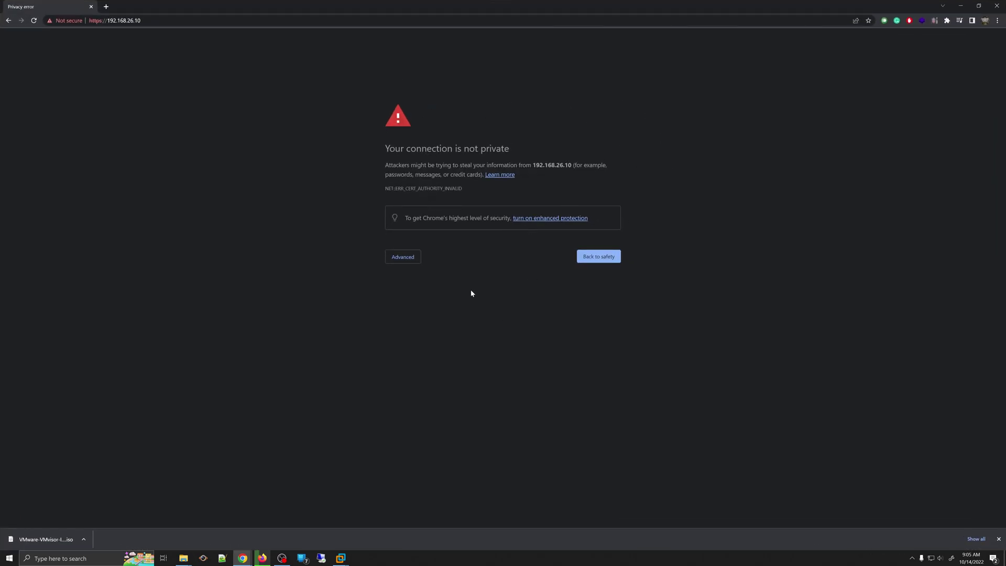
{"action": "left_click", "coordinate": [406, 257]}
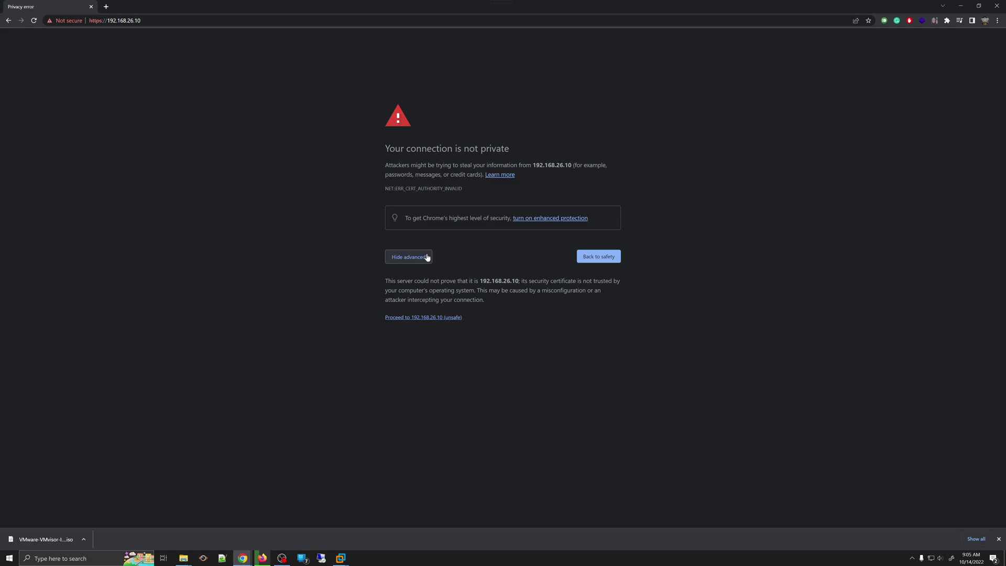
{"action": "left_click", "coordinate": [419, 318]}
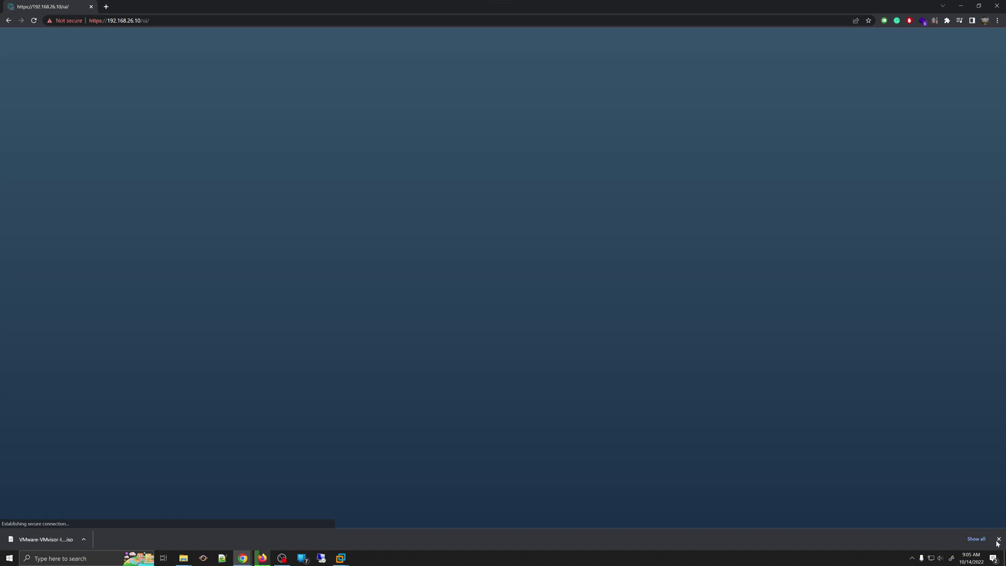
{"action": "left_click", "coordinate": [998, 540]}
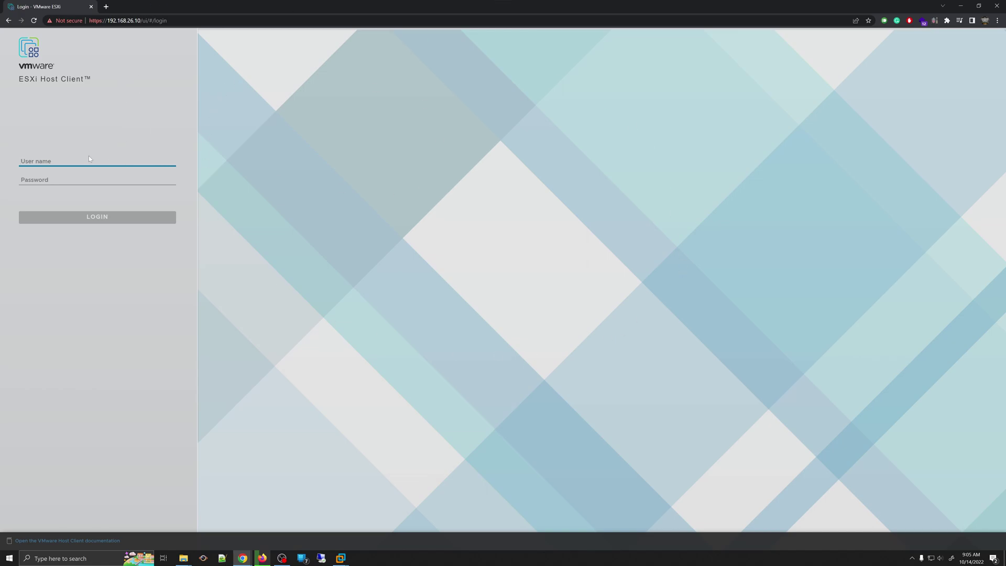
Step: Log in to the ESXi Host Client as root with the root password
{"action": "type", "text": "root"}
{"action": "key", "text": "Tab"}
{"action": "type", "text": "•"}
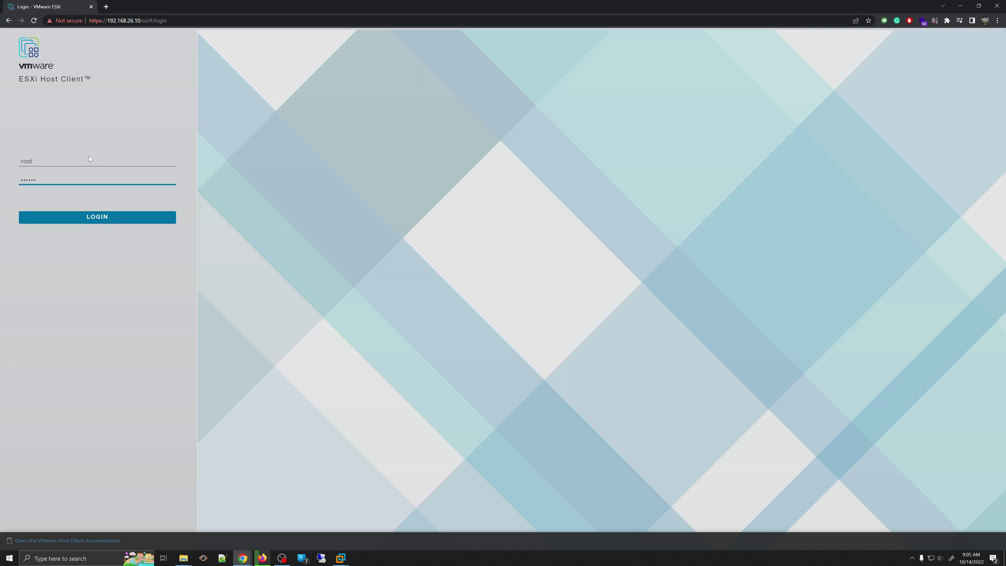
{"action": "key", "text": "Return"}
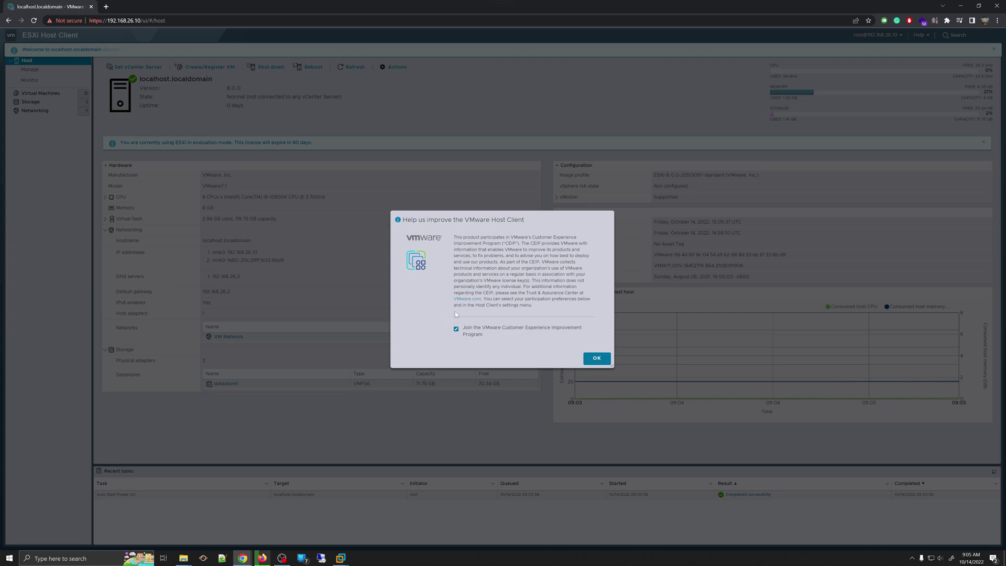
Step: Opt out of the VMware Customer Experience Improvement Program and dismiss the evaluation mode notice on the host page
{"action": "left_click", "coordinate": [457, 329]}
{"action": "left_click", "coordinate": [593, 359]}
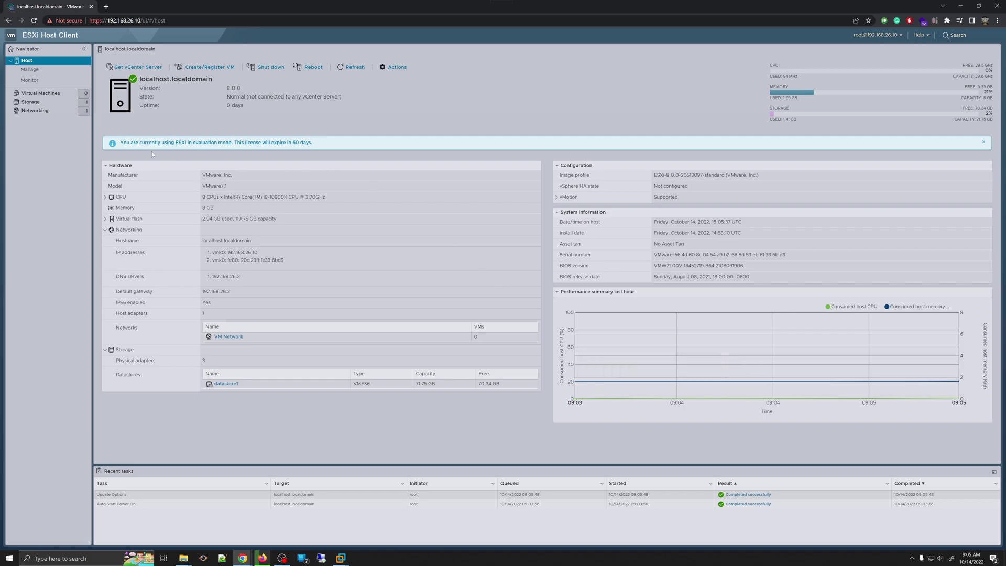
{"action": "left_click_drag", "start_coordinate": [116, 145], "coordinate": [317, 146]}
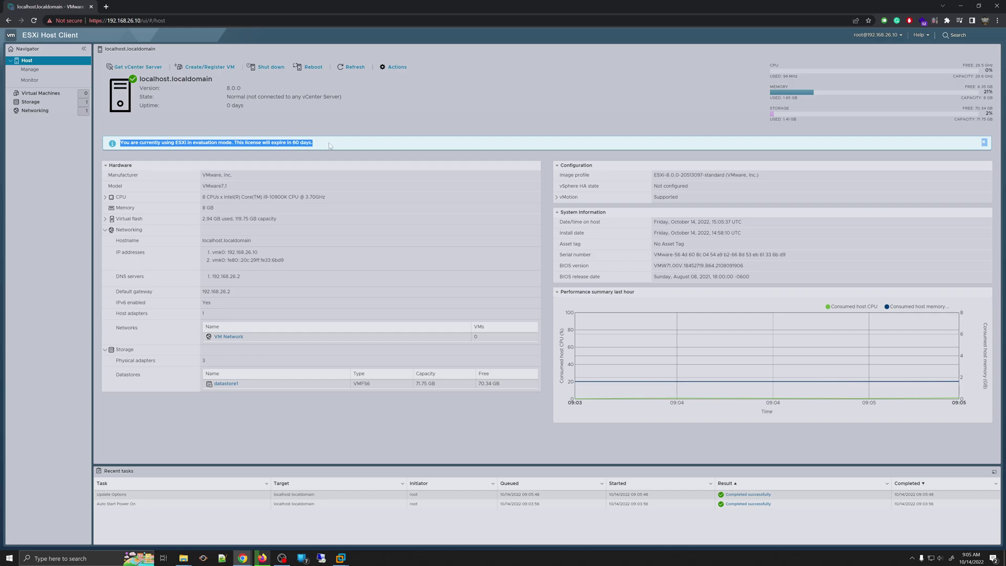
{"action": "left_click", "coordinate": [328, 141]}
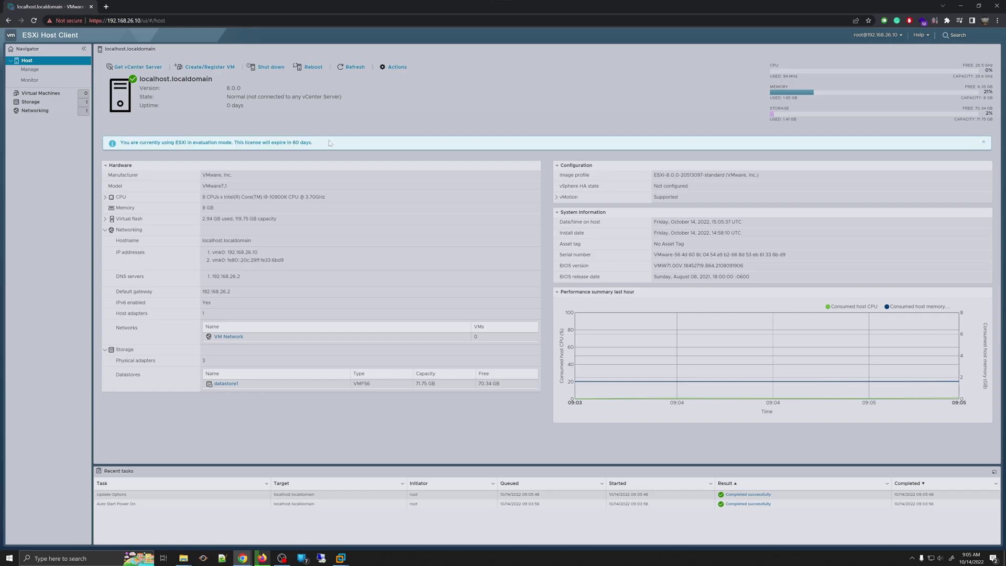
{"action": "left_click", "coordinate": [984, 143]}
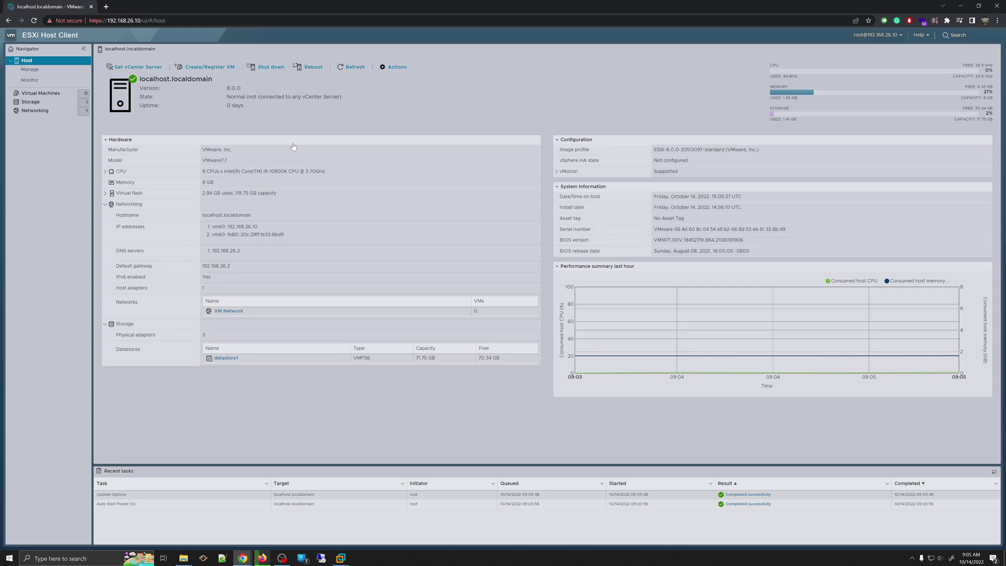
Step: Look over the host's Manage page, its overview, and the root account's options including the Host Client settings
{"action": "left_click", "coordinate": [44, 68]}
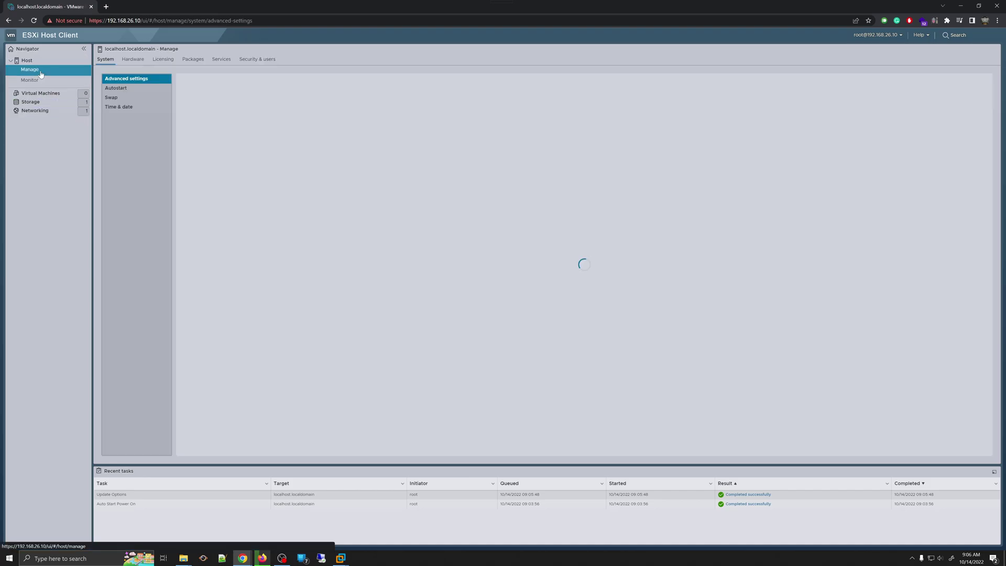
{"action": "left_click", "coordinate": [41, 61]}
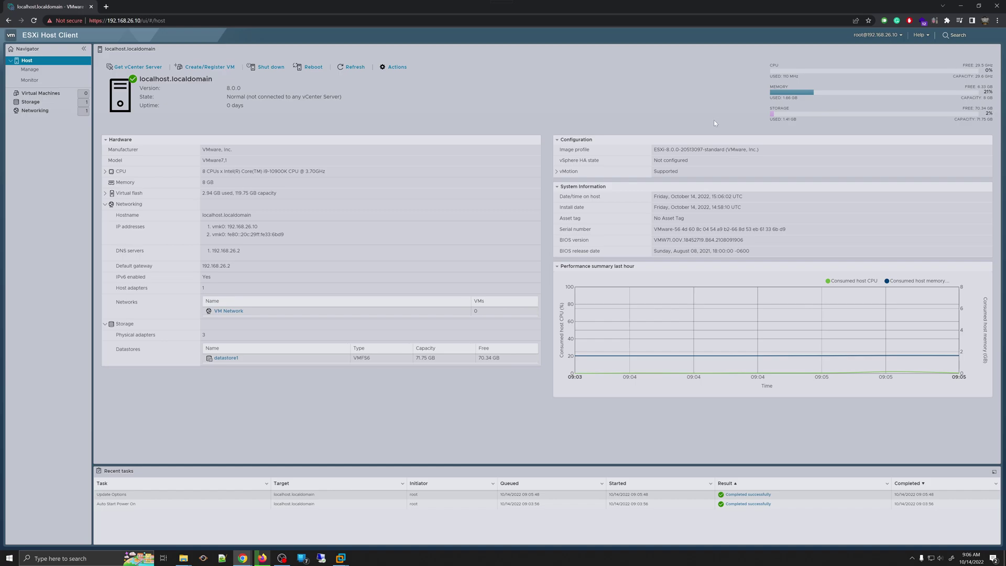
{"action": "left_click", "coordinate": [887, 36]}
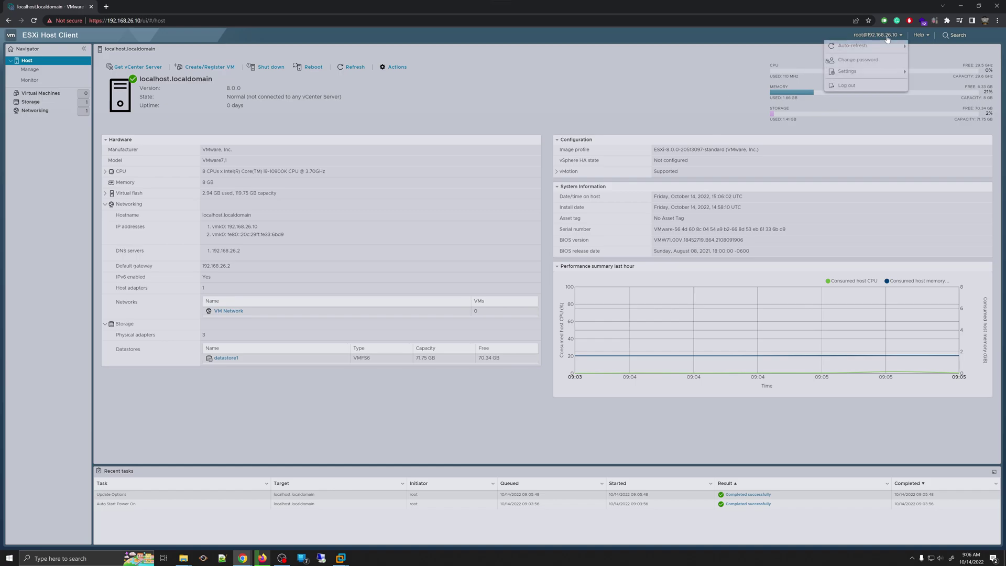
{"action": "left_click", "coordinate": [926, 57]}
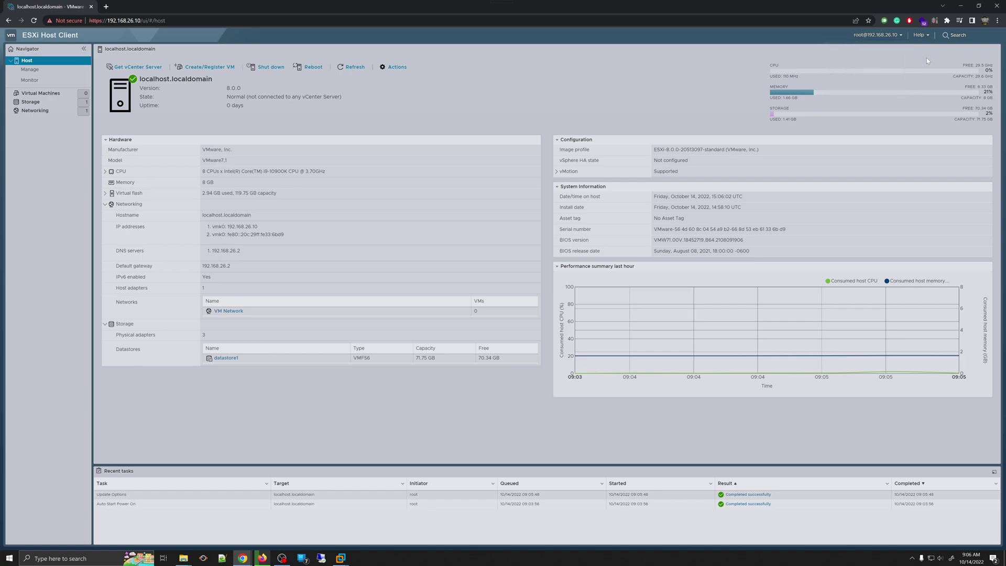
{"action": "left_click", "coordinate": [884, 35]}
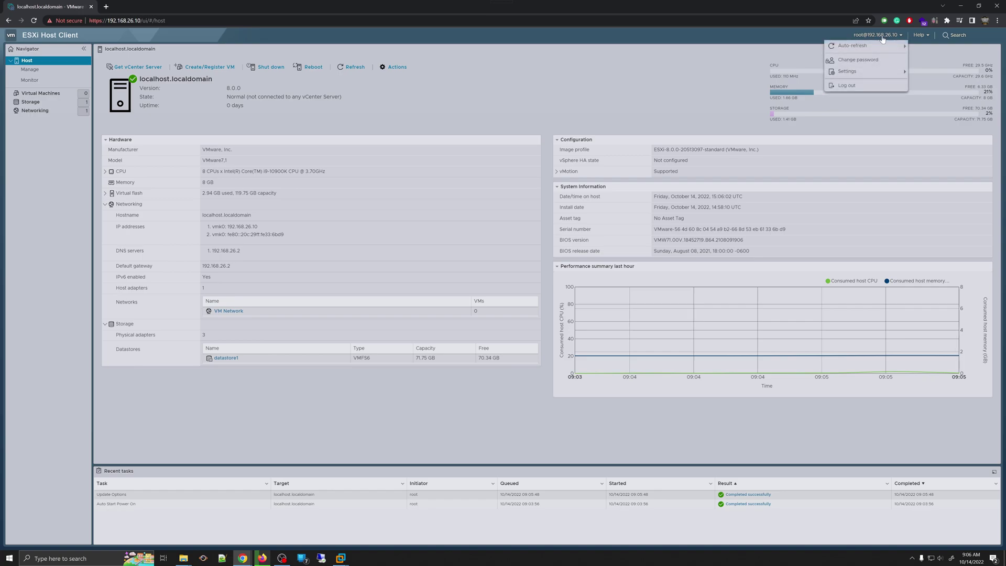
{"action": "mouse_move", "coordinate": [881, 76]}
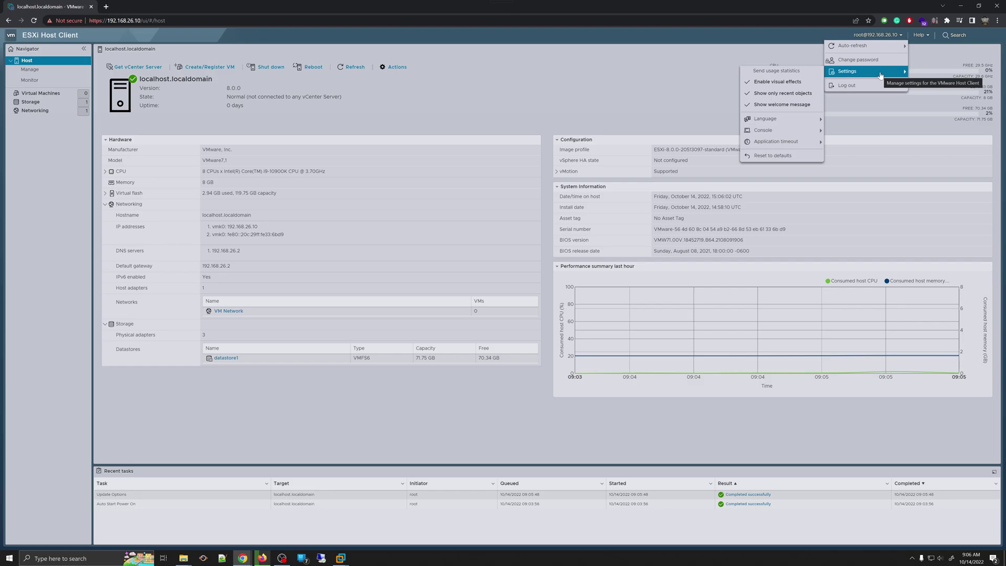
{"action": "left_click", "coordinate": [516, 97]}
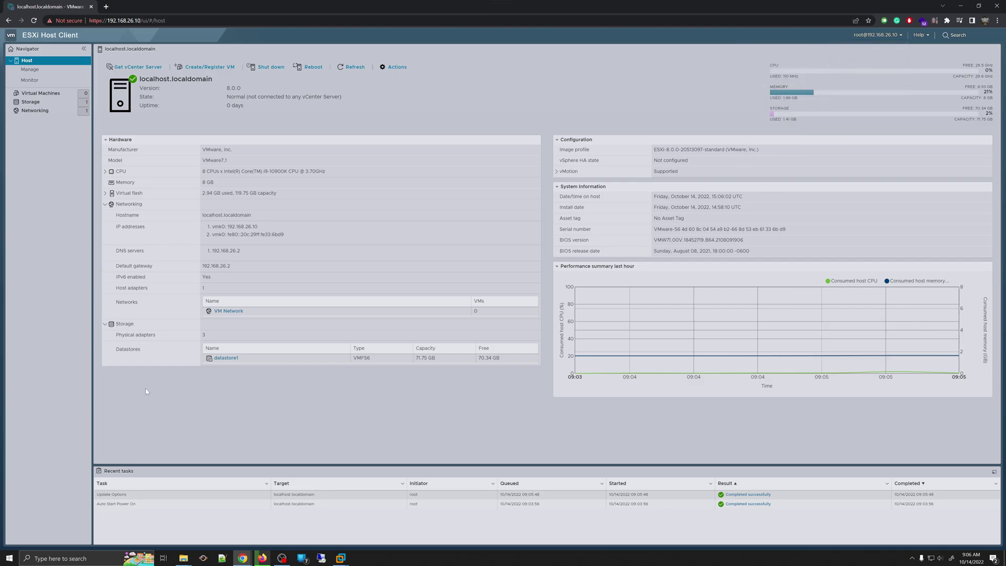